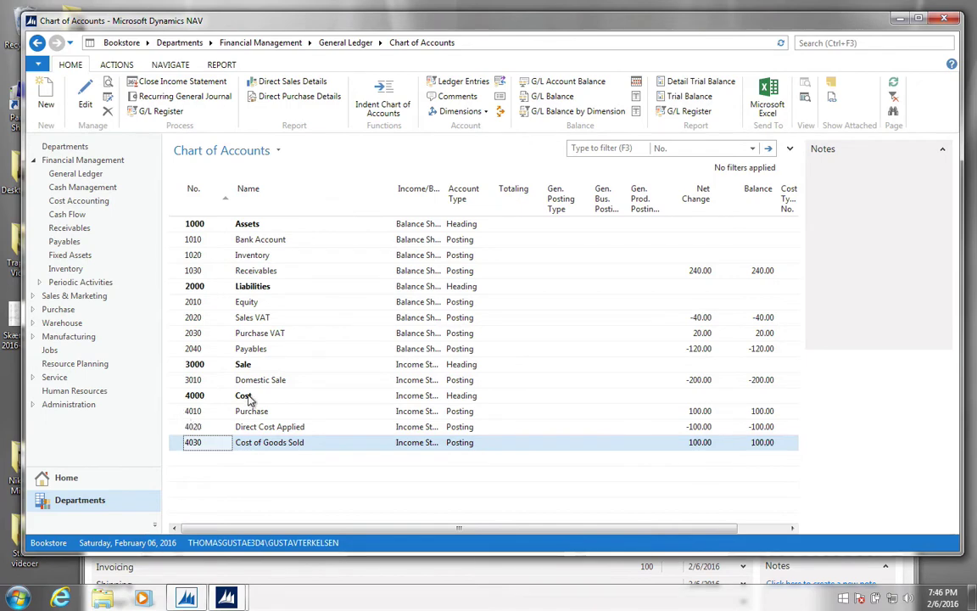
# Create a new G/L account numbered 4040 and named Advertising.
pyautogui.click(45, 93)
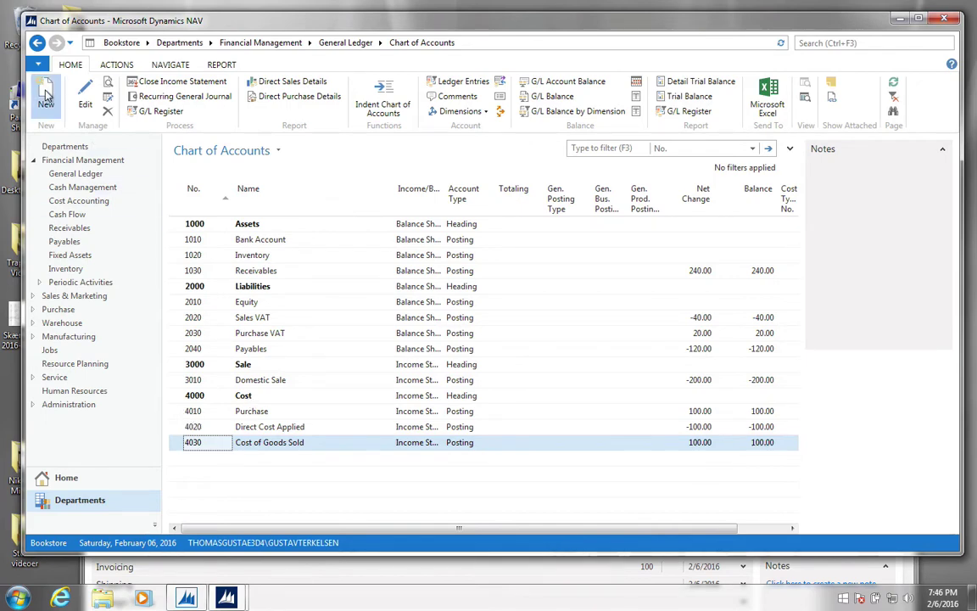
pyautogui.click(382, 174)
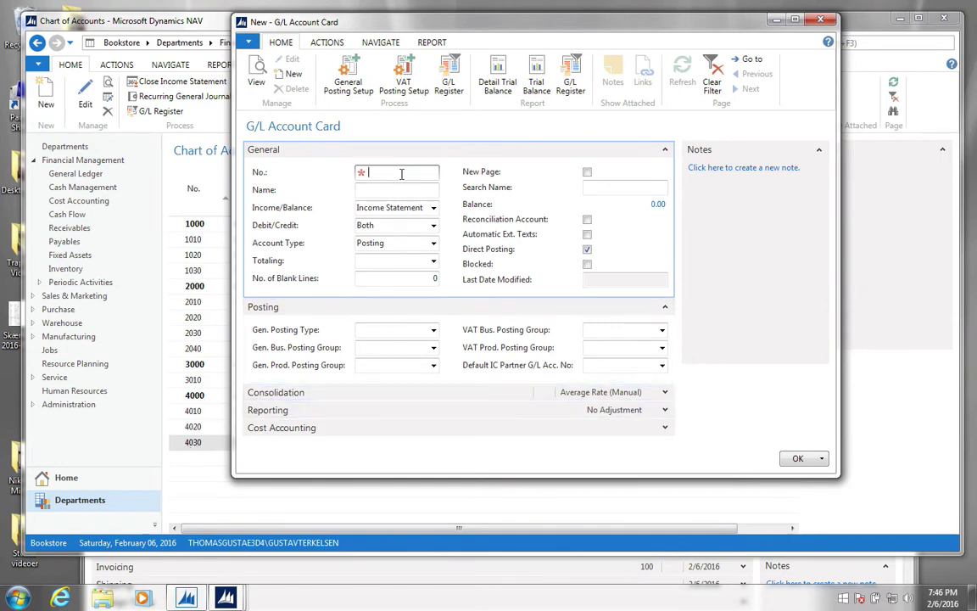
pyautogui.write('4040')
pyautogui.press('Tab')
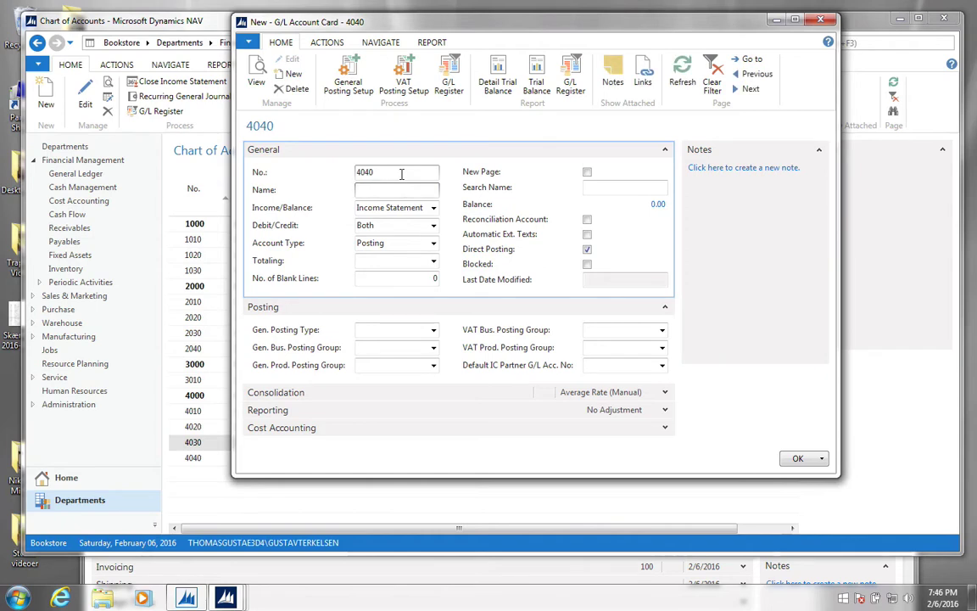
pyautogui.write('Adverti')
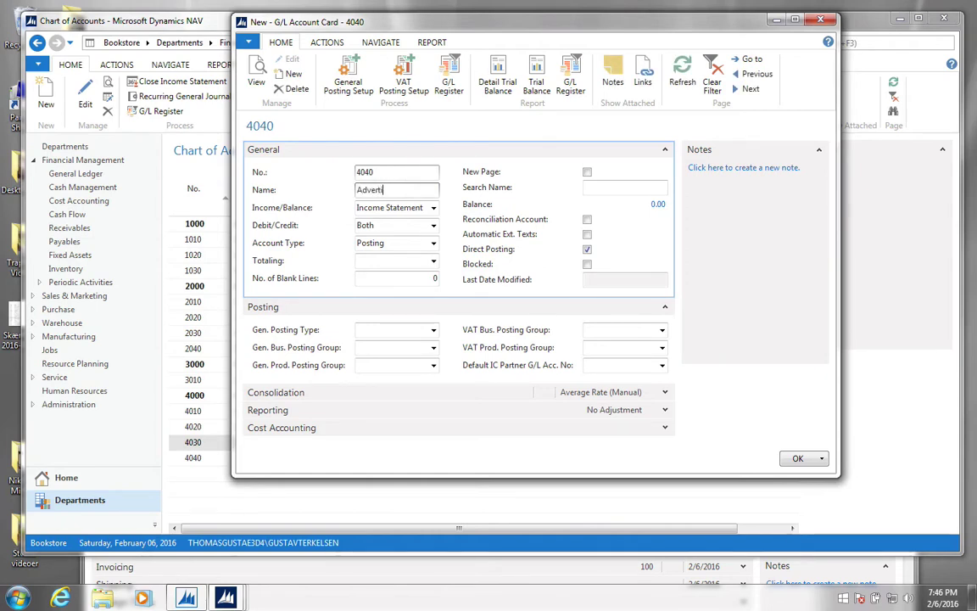
pyautogui.write('sing')
pyautogui.press('Tab')
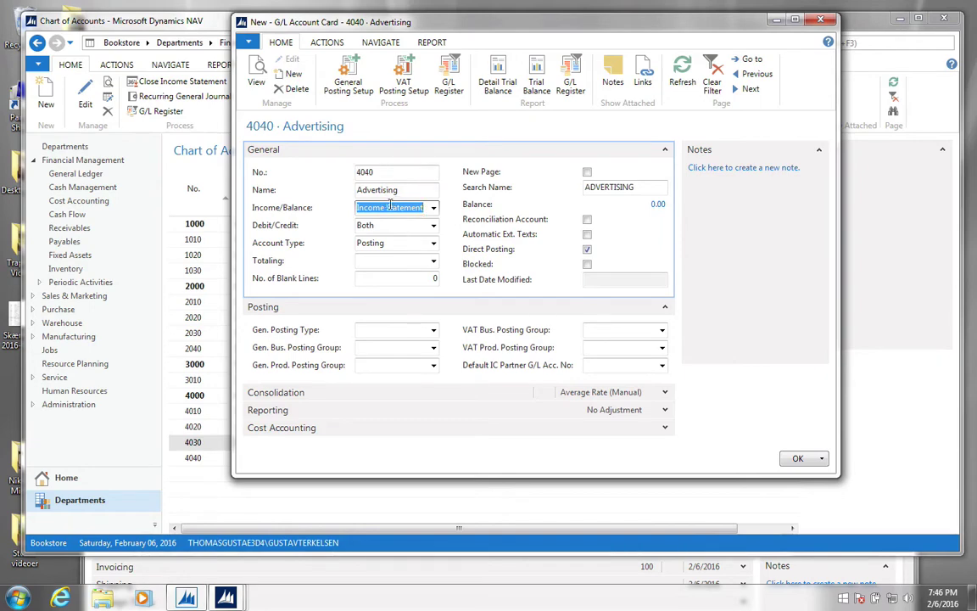
pyautogui.click(370, 245)
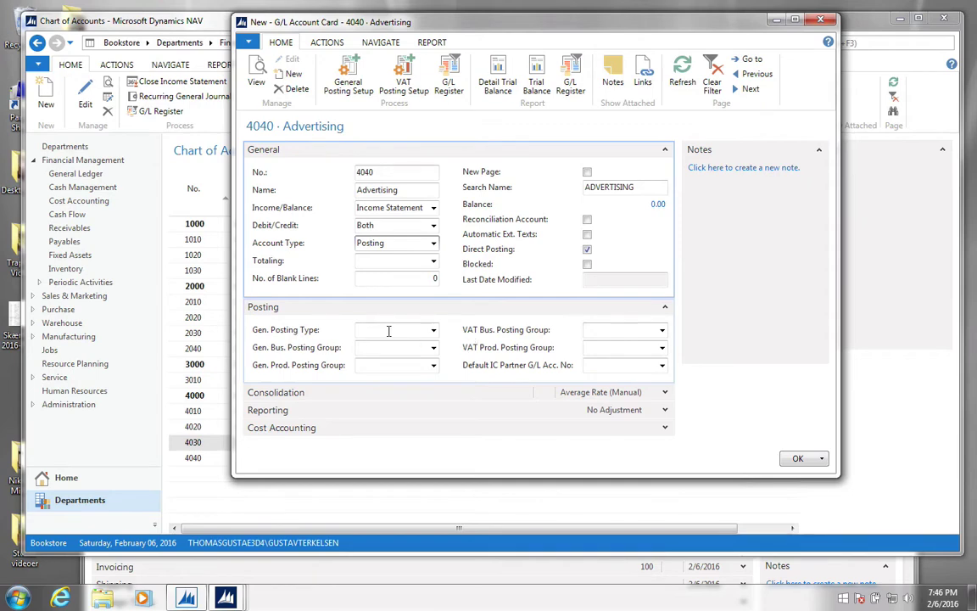
# Set the Advertising account's general posting type to Purchase.
pyautogui.click(432, 331)
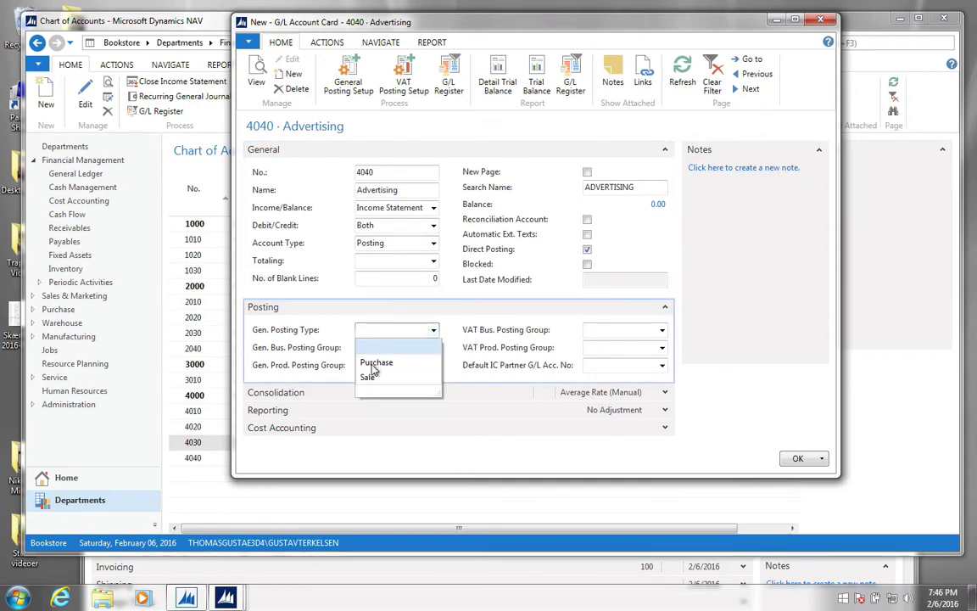
pyautogui.click(371, 363)
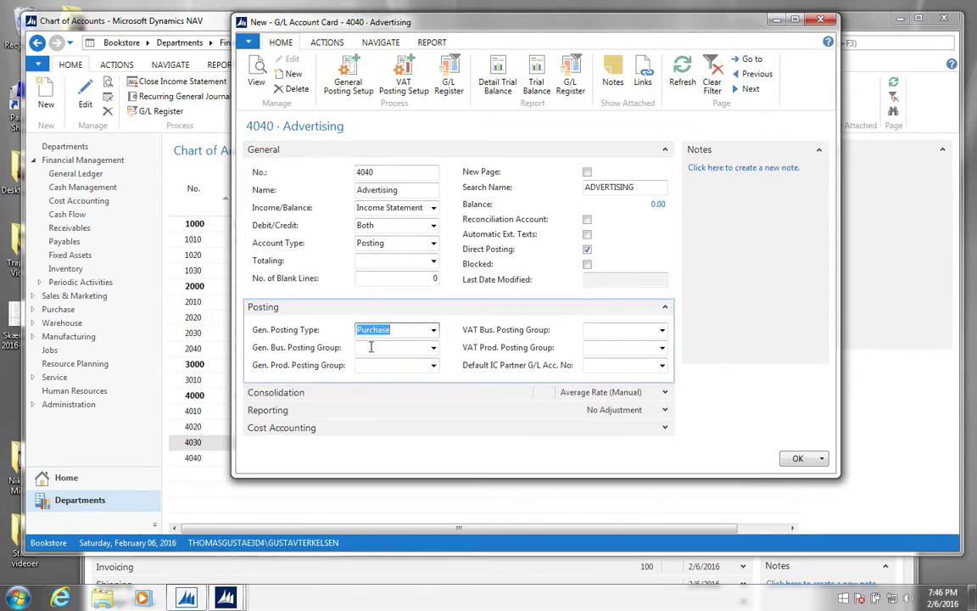
pyautogui.click(370, 346)
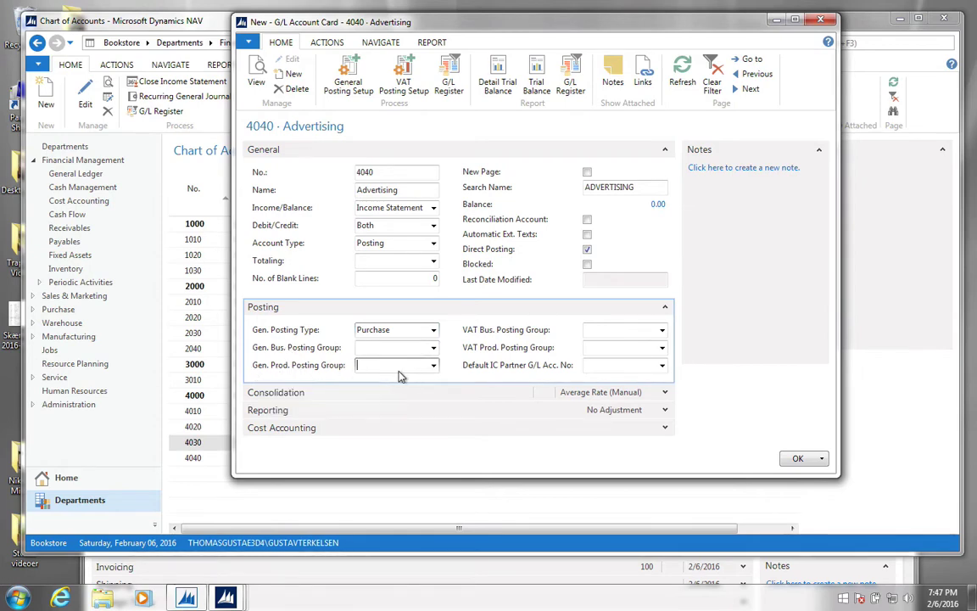
# Create a new general product posting group with code EXP and description Expences.
pyautogui.click(433, 371)
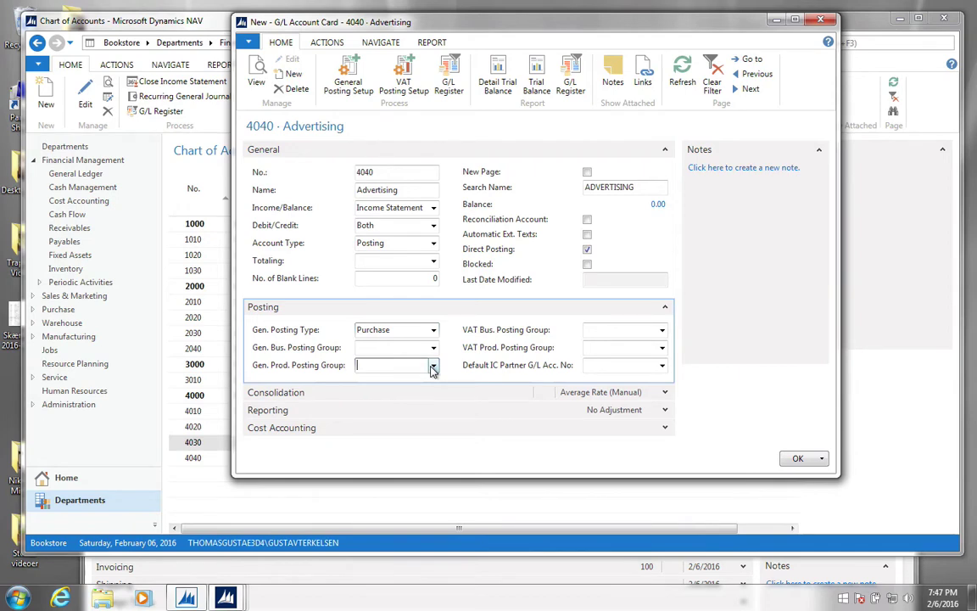
pyautogui.click(433, 371)
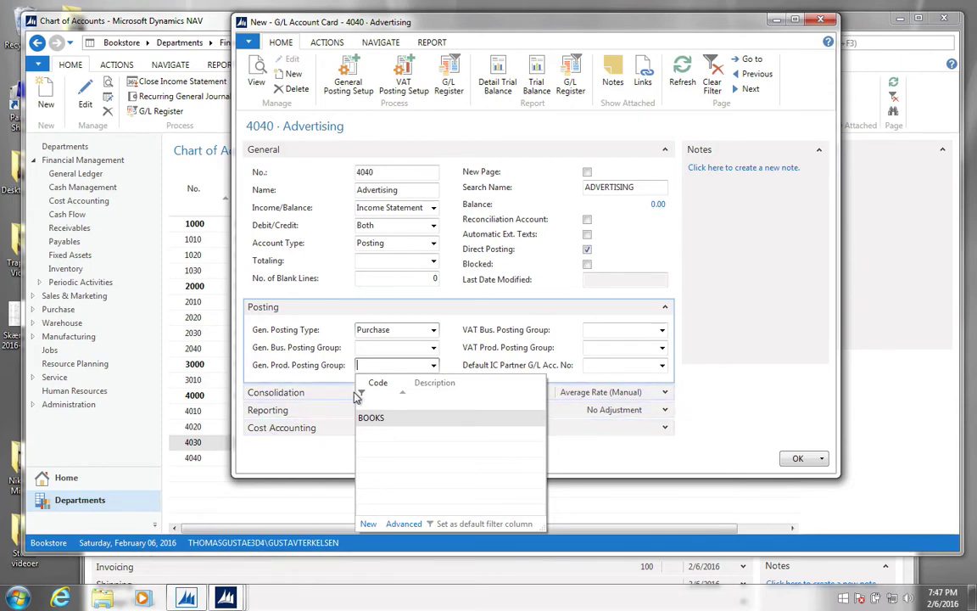
pyautogui.click(369, 526)
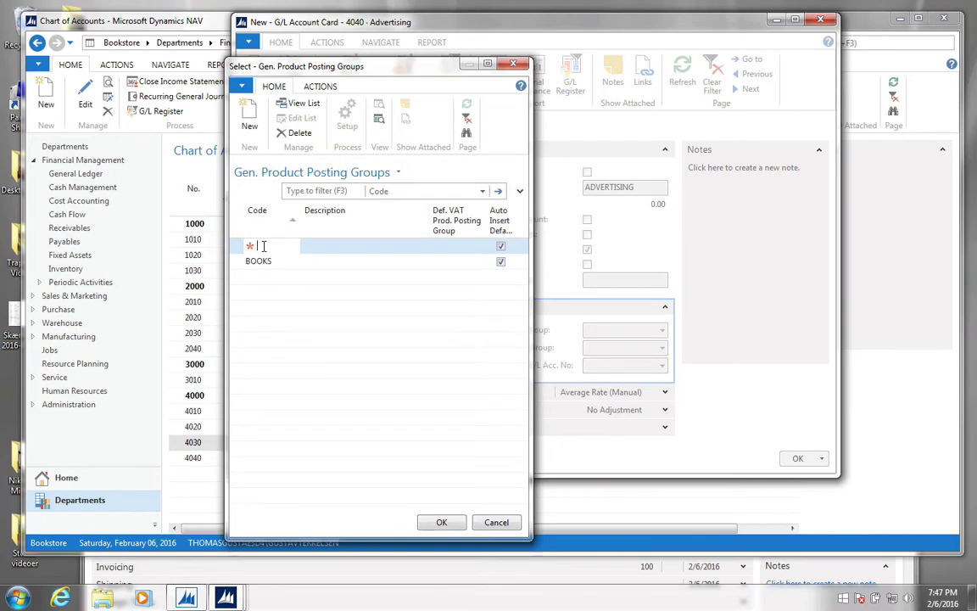
pyautogui.write('exp')
pyautogui.press('Tab')
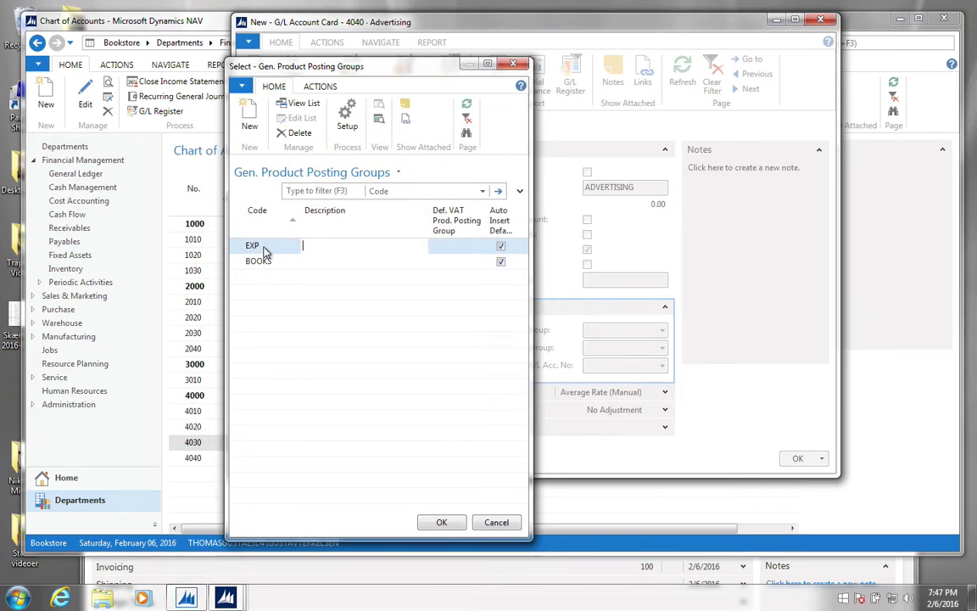
pyautogui.write('Expences')
pyautogui.doubleClick(264, 252)
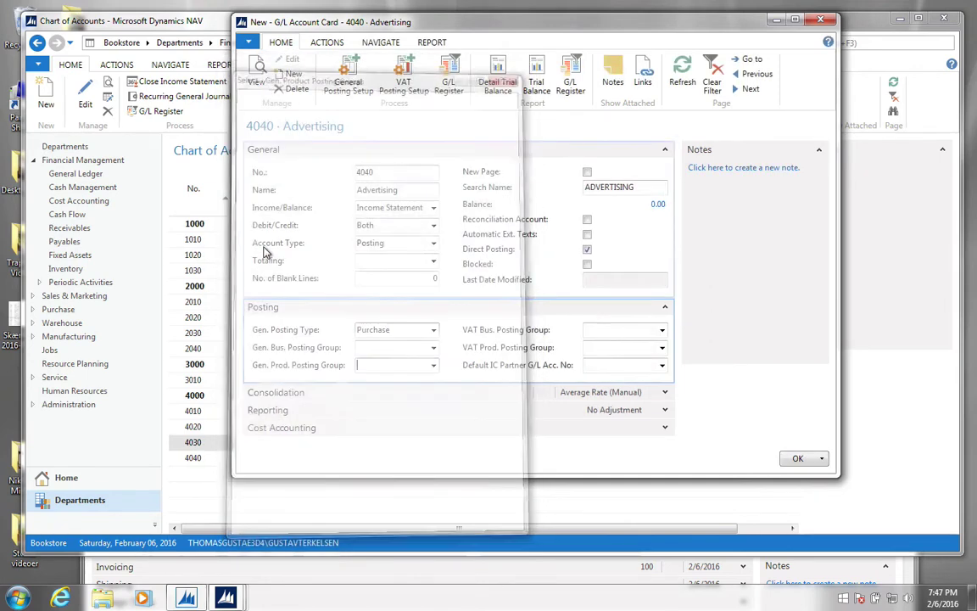
# Assign general product posting group EXP and VAT product posting group NORMAL to the Advertising account, and close its card.
pyautogui.click(415, 366)
pyautogui.write('exp')
pyautogui.press('Tab')
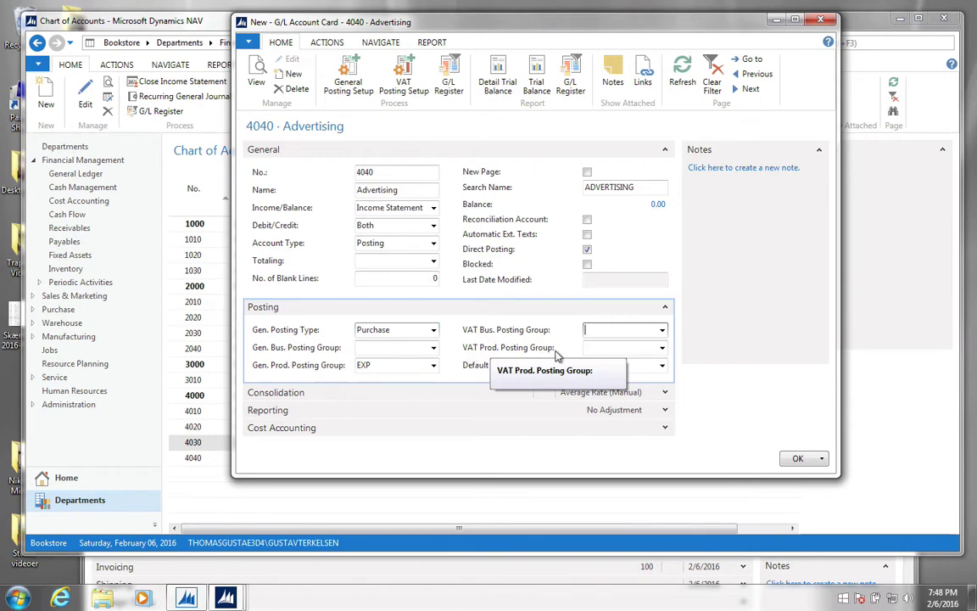
pyautogui.click(663, 349)
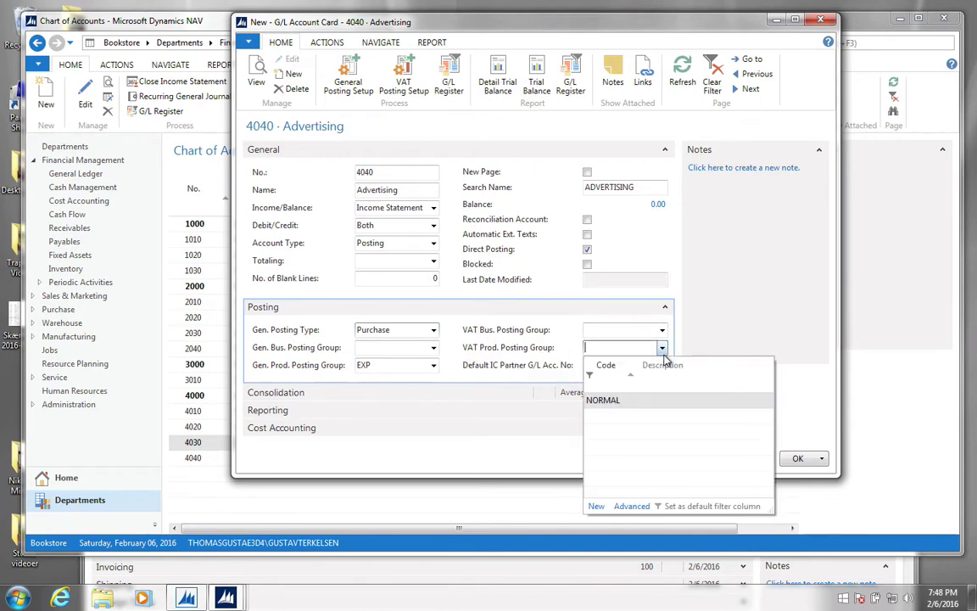
pyautogui.click(604, 401)
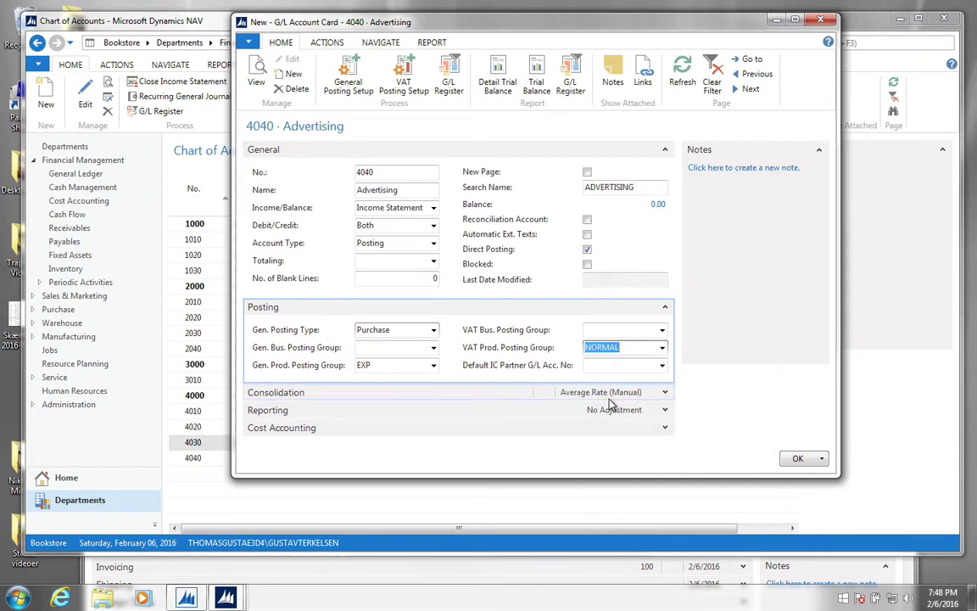
pyautogui.press('Tab')
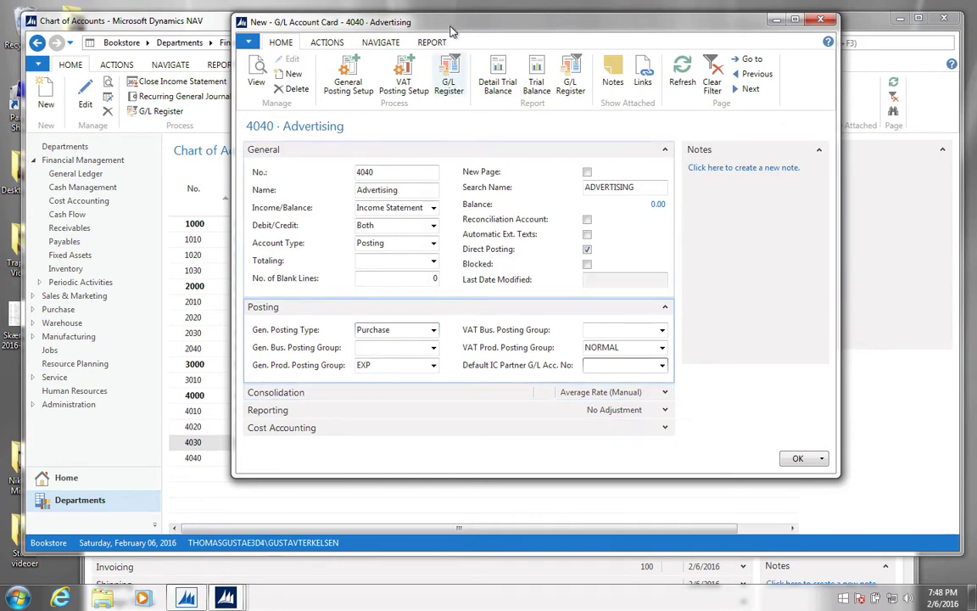
pyautogui.click(797, 459)
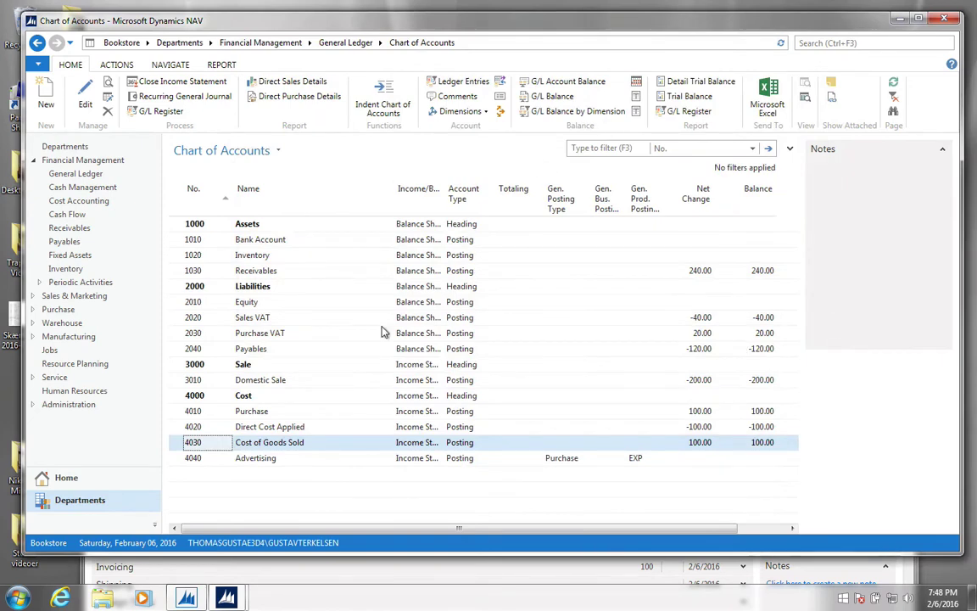
# Close the open PUR002 invoice window and search for "pur inv" to open the Purchase Invoices list.
pyautogui.hotkey('alt', 'Tab')
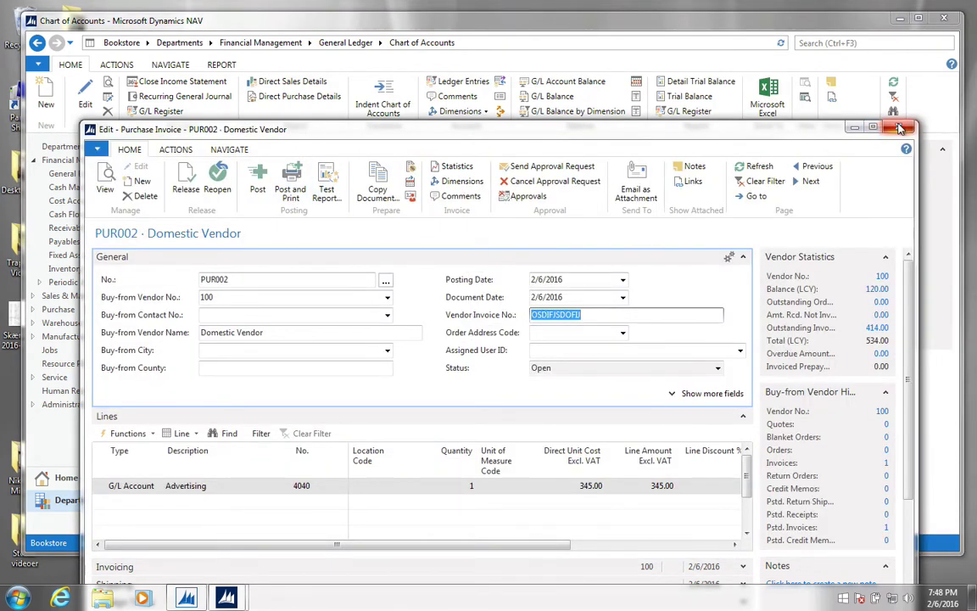
pyautogui.hotkey('alt', 'Tab')
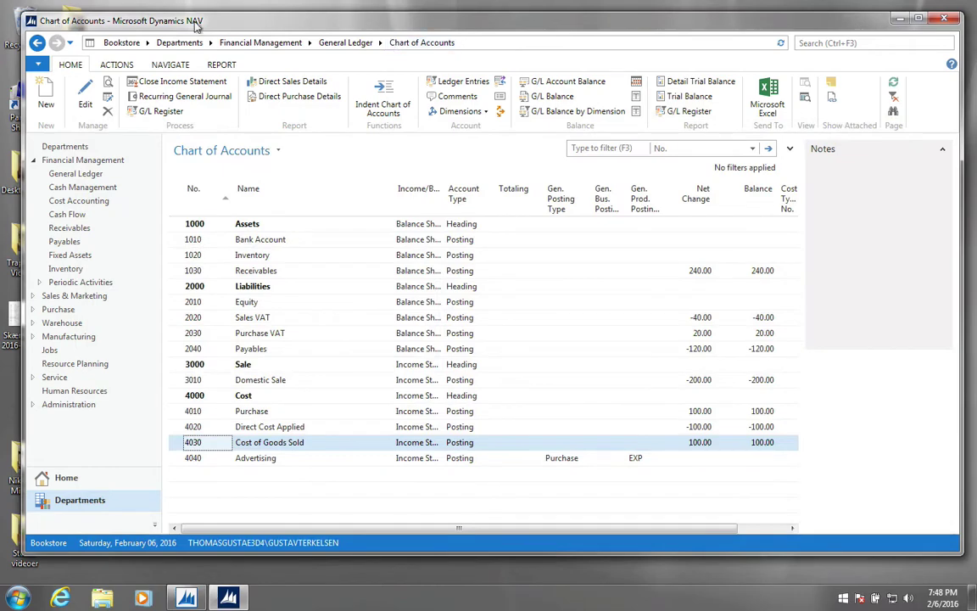
pyautogui.click(905, 45)
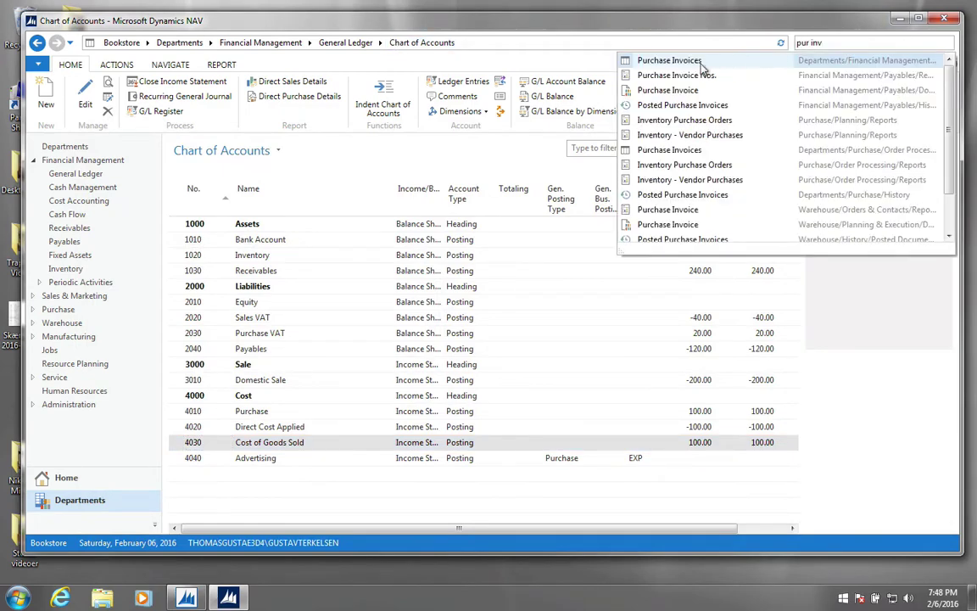
pyautogui.click(701, 62)
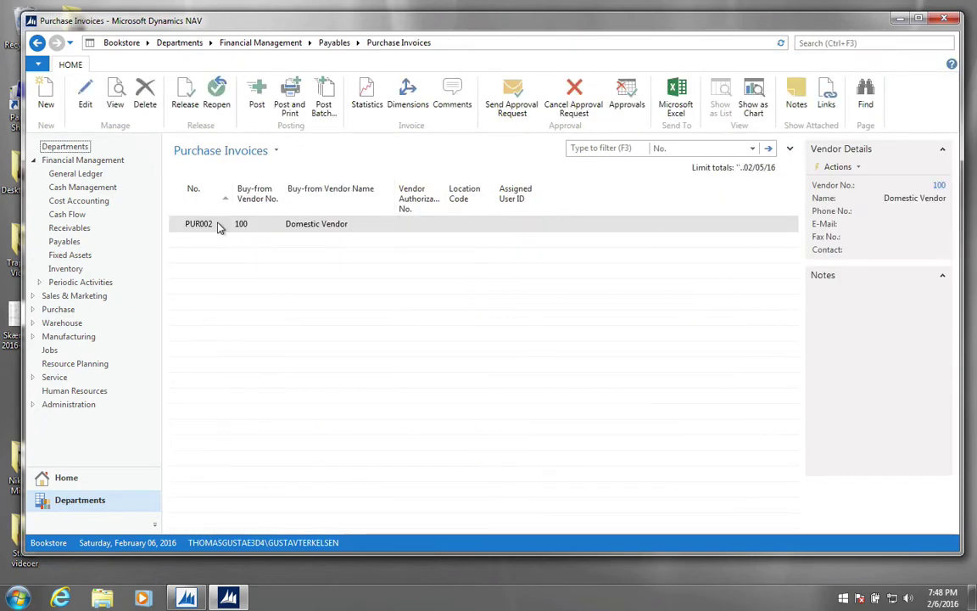
# Create a new purchase invoice numbered PUR003 with vendor 100, Domestic Vendor.
pyautogui.click(46, 98)
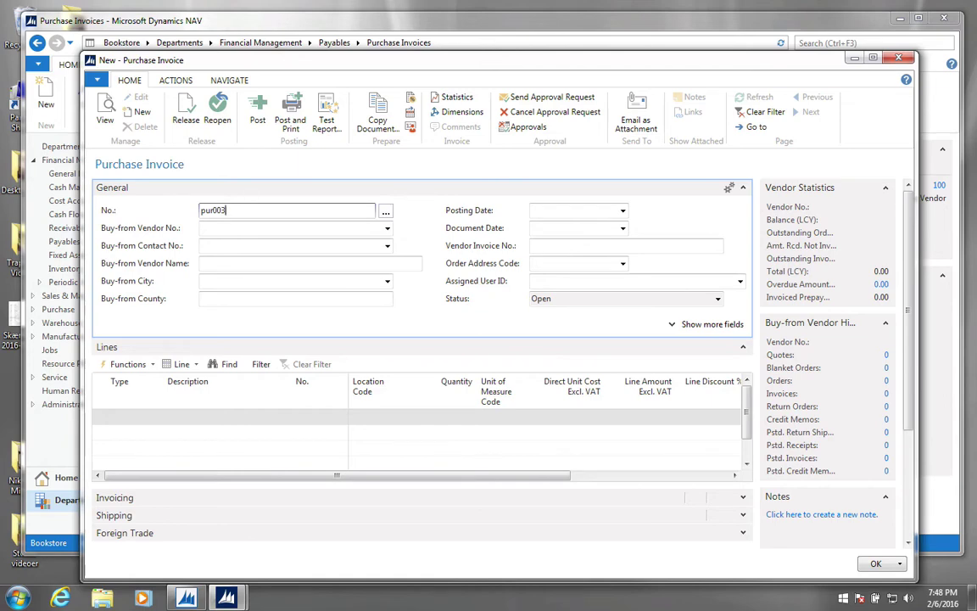
pyautogui.write('pur003')
pyautogui.click(235, 229)
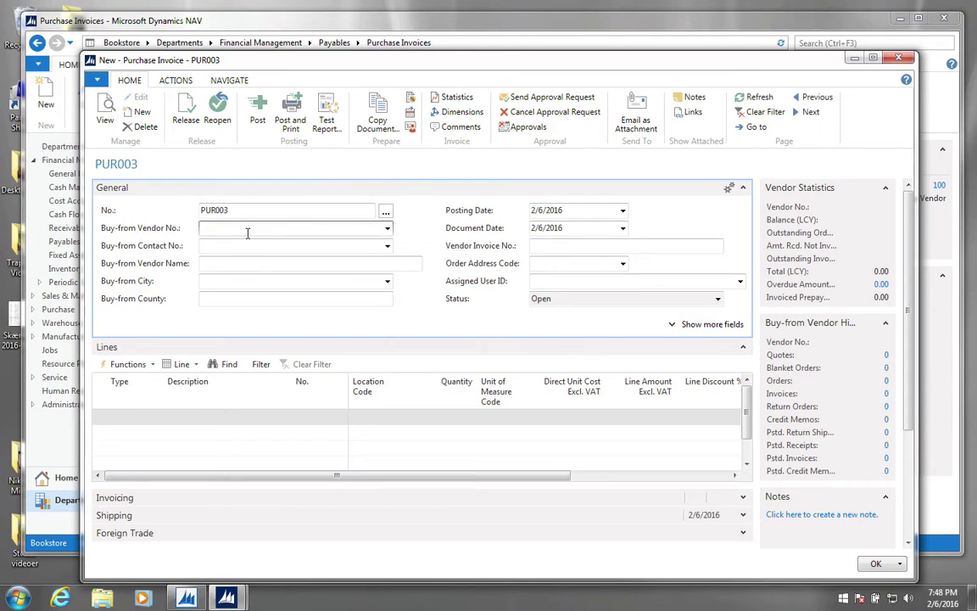
pyautogui.click(387, 227)
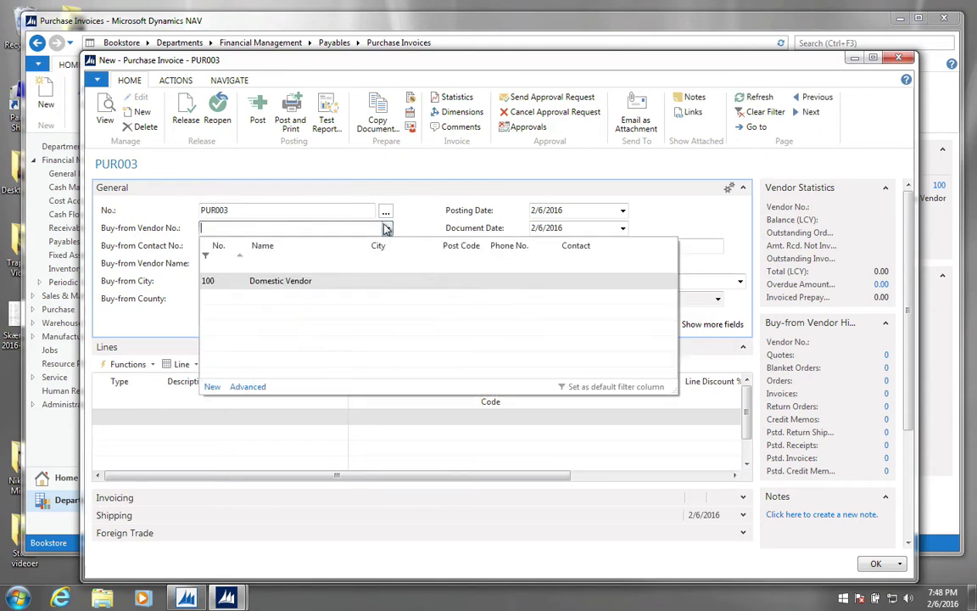
pyautogui.click(290, 284)
pyautogui.press('Tab')
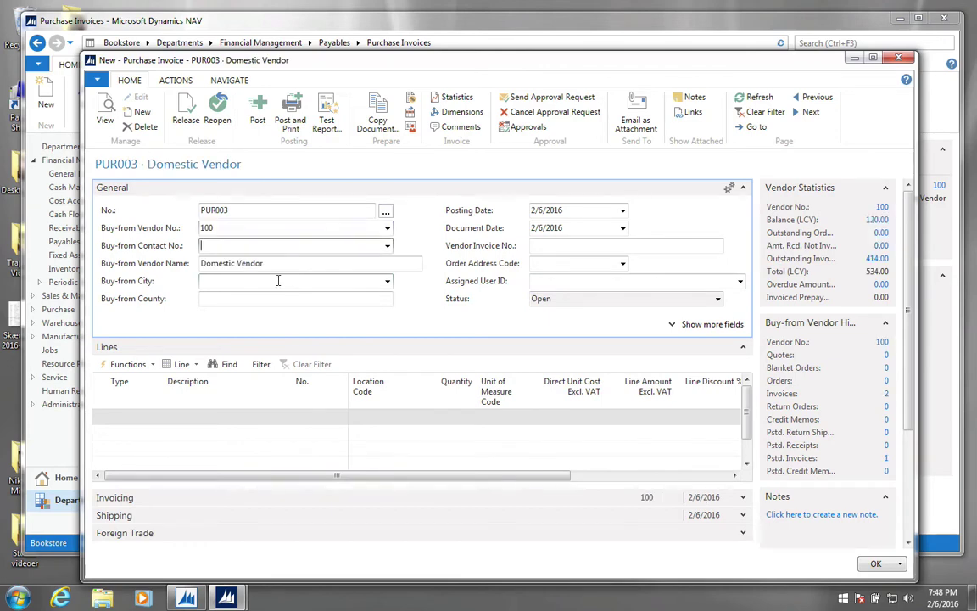
# Add a G/L Account line for account 4040, Advertising, to the purchase invoice.
pyautogui.click(125, 416)
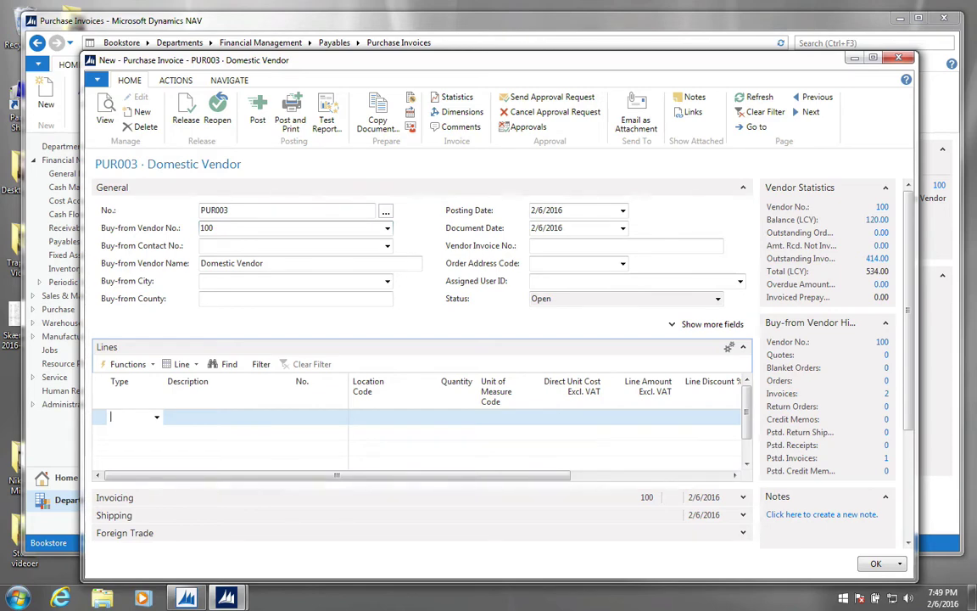
pyautogui.click(158, 422)
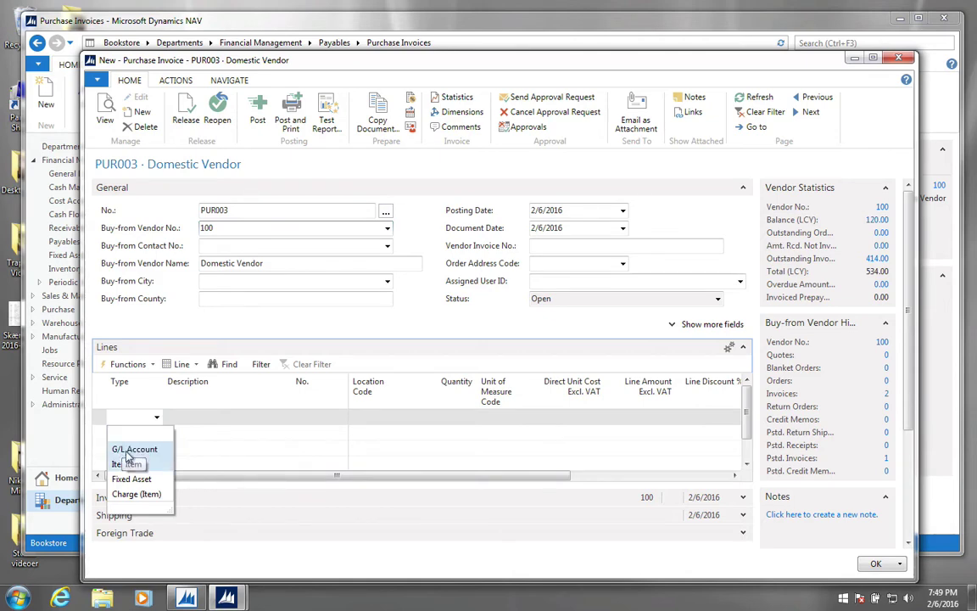
pyautogui.click(128, 450)
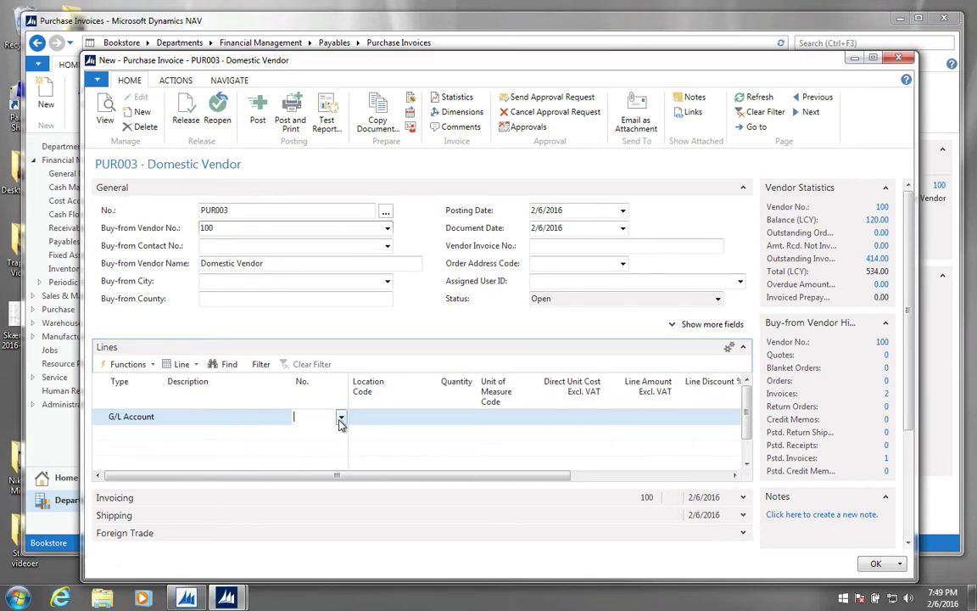
pyautogui.click(340, 419)
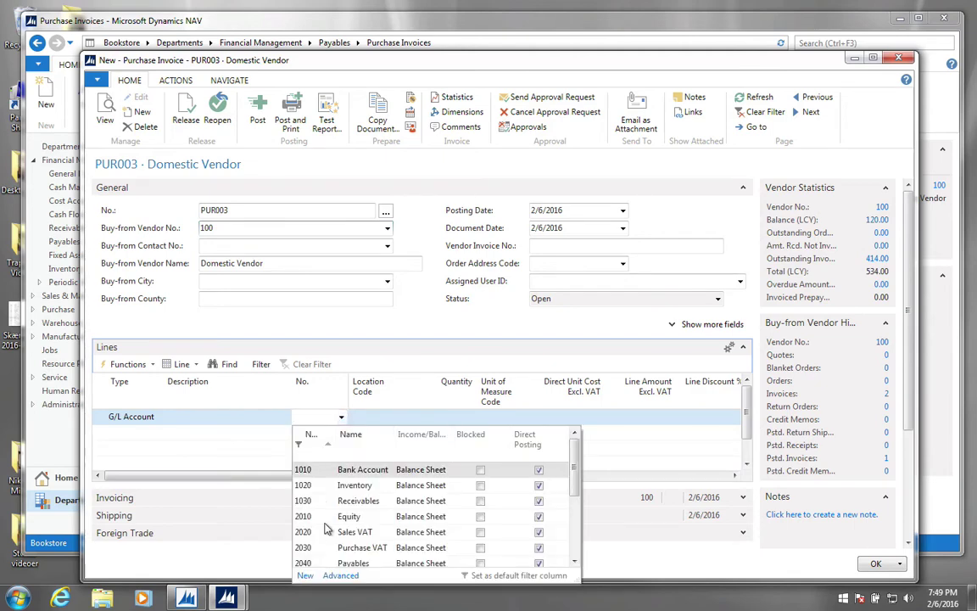
pyautogui.scroll(-2, 328, 528)
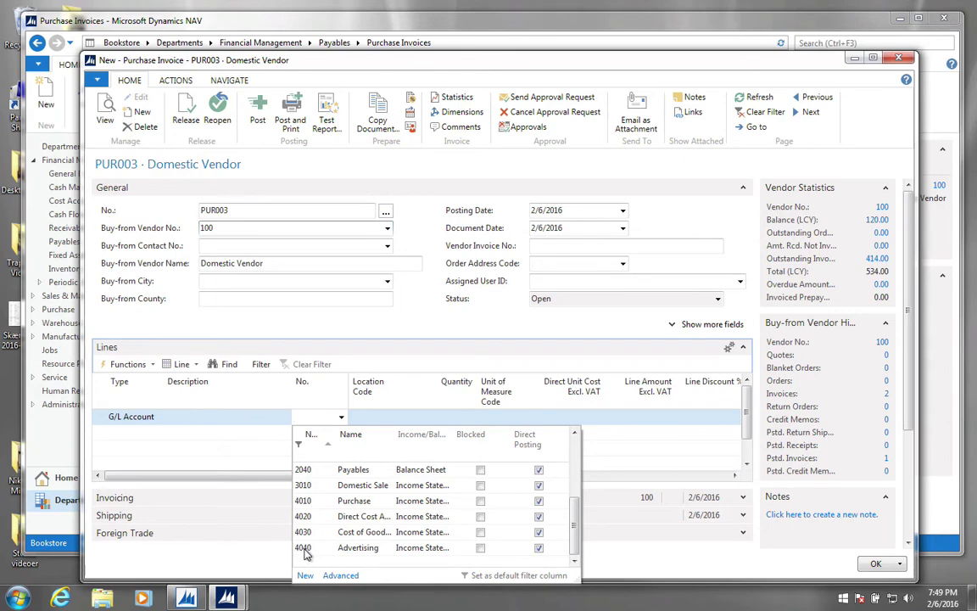
pyautogui.click(304, 548)
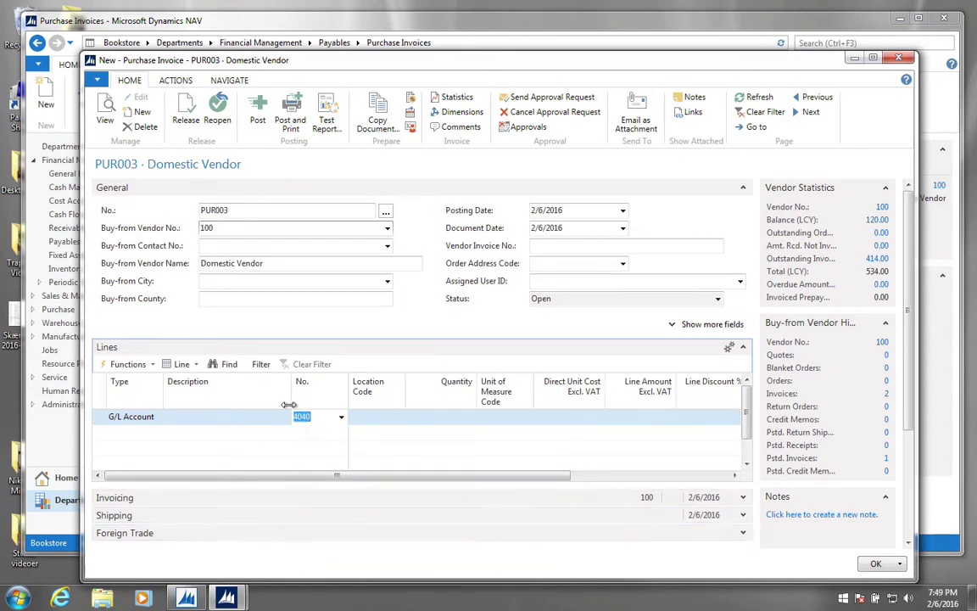
pyautogui.press('Tab')
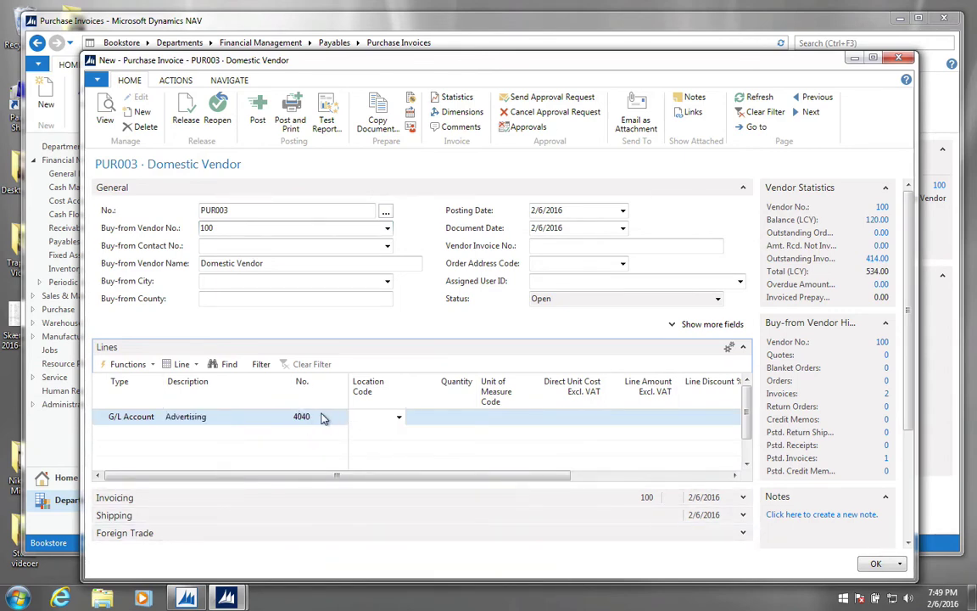
# Set the Advertising line's quantity to 1 and its direct unit cost excluding VAT to 345.
pyautogui.click(414, 415)
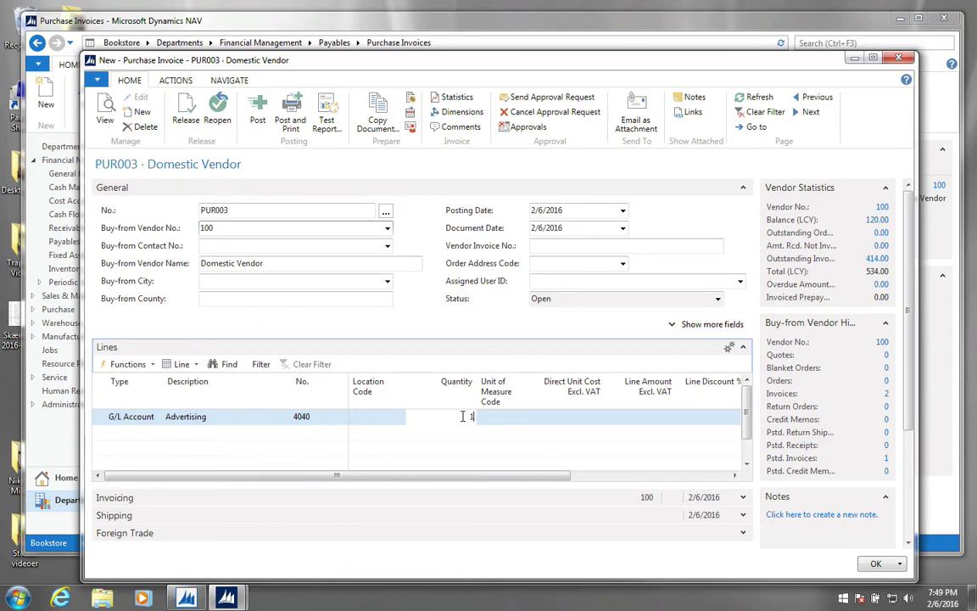
pyautogui.press('Tab')
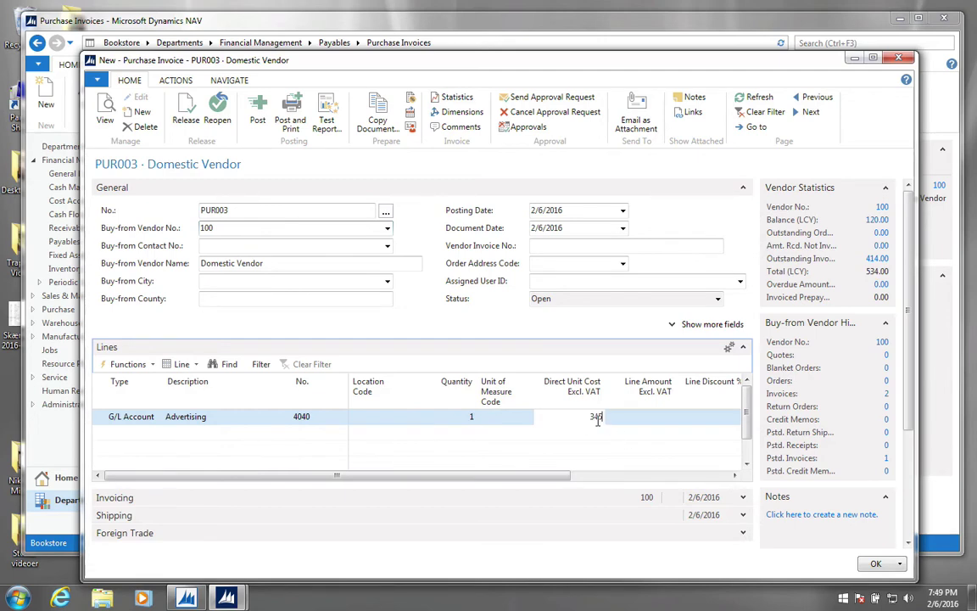
pyautogui.press('Tab')
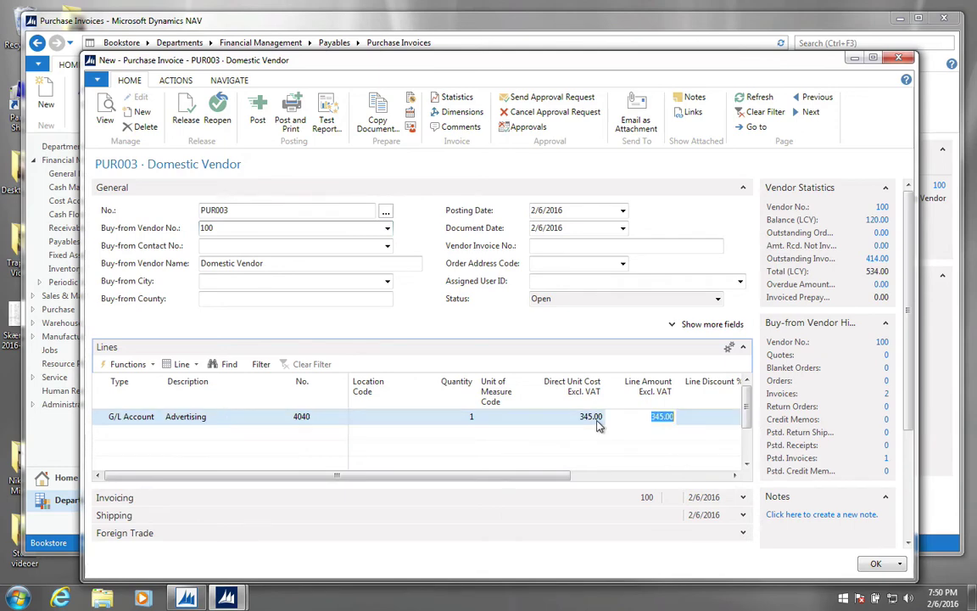
# Check the invoice statistics for the VAT and total amounts, and return to the invoice.
pyautogui.click(448, 100)
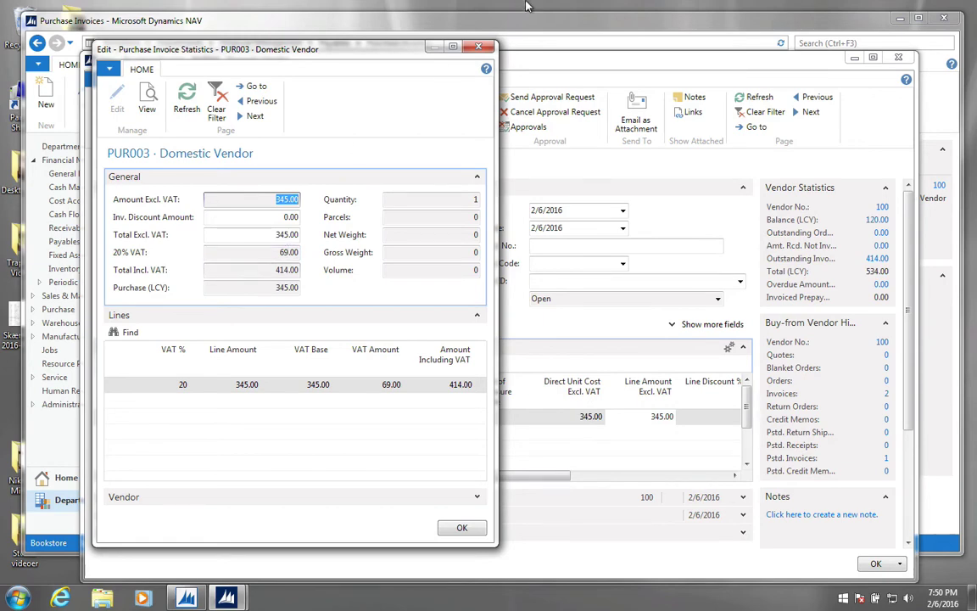
pyautogui.click(479, 47)
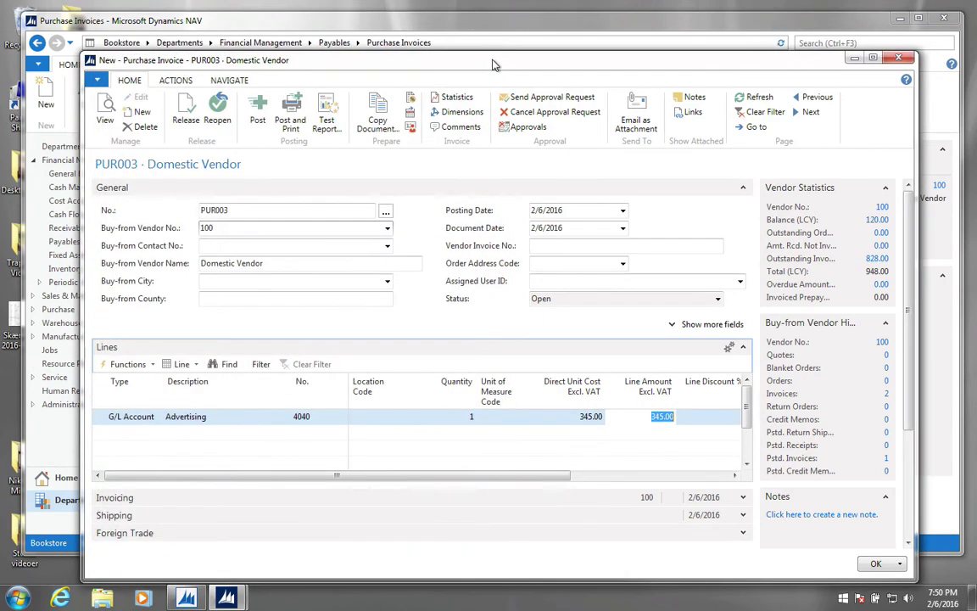
pyautogui.moveTo(494, 61); pyautogui.dragTo(489, 28)
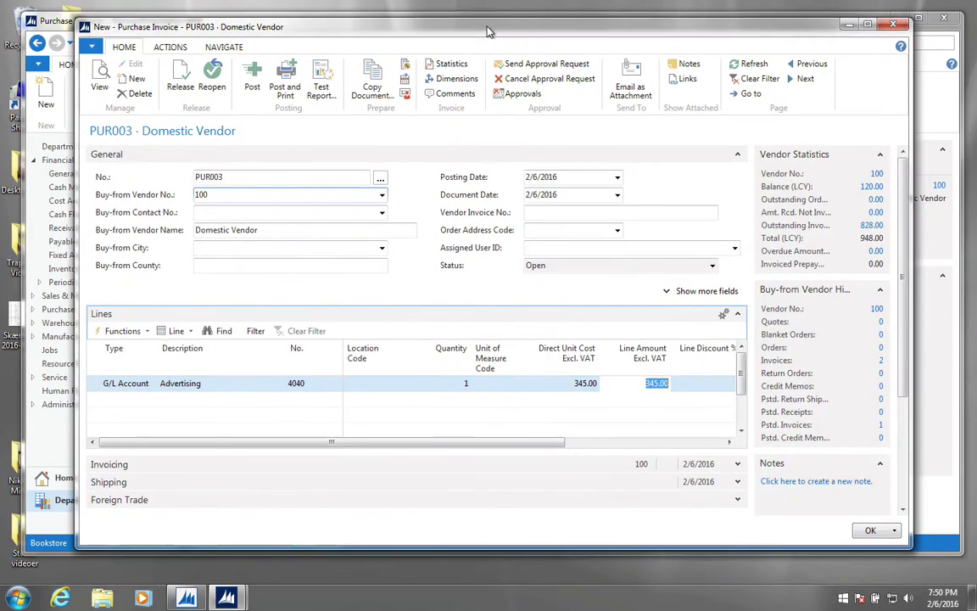
# Try to post purchase invoice PUR003 and dismiss the resulting message.
pyautogui.click(248, 89)
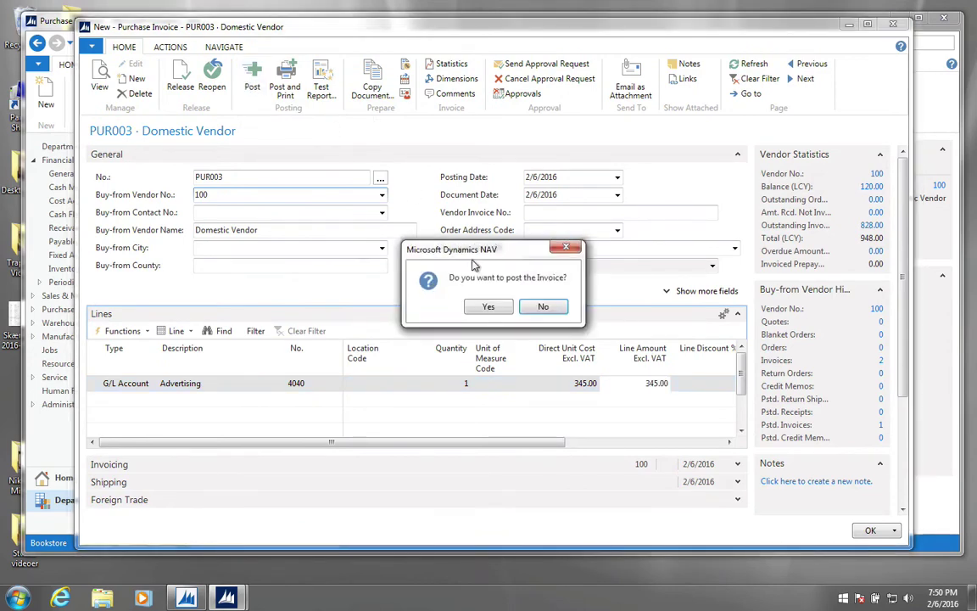
pyautogui.click(488, 306)
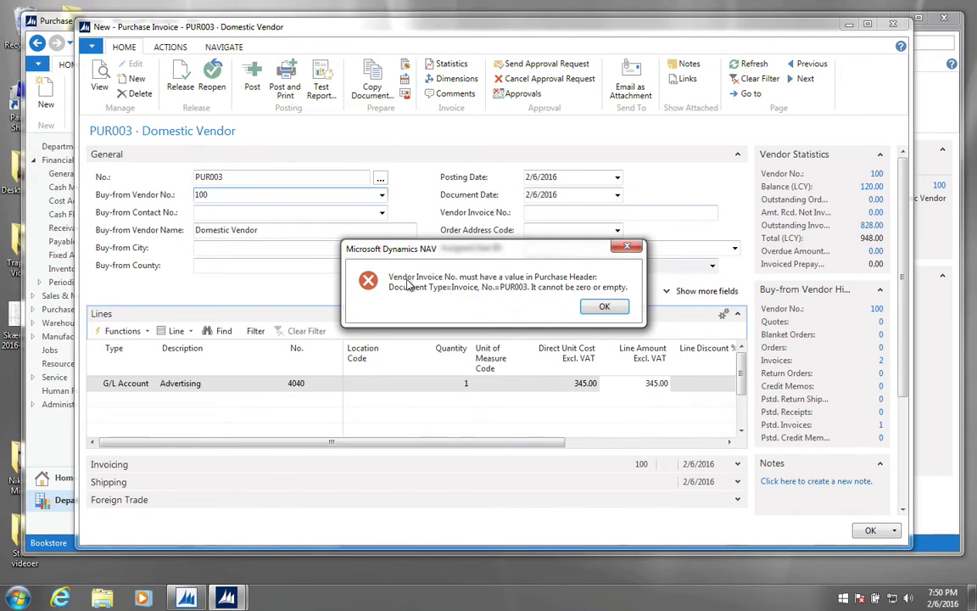
pyautogui.click(600, 307)
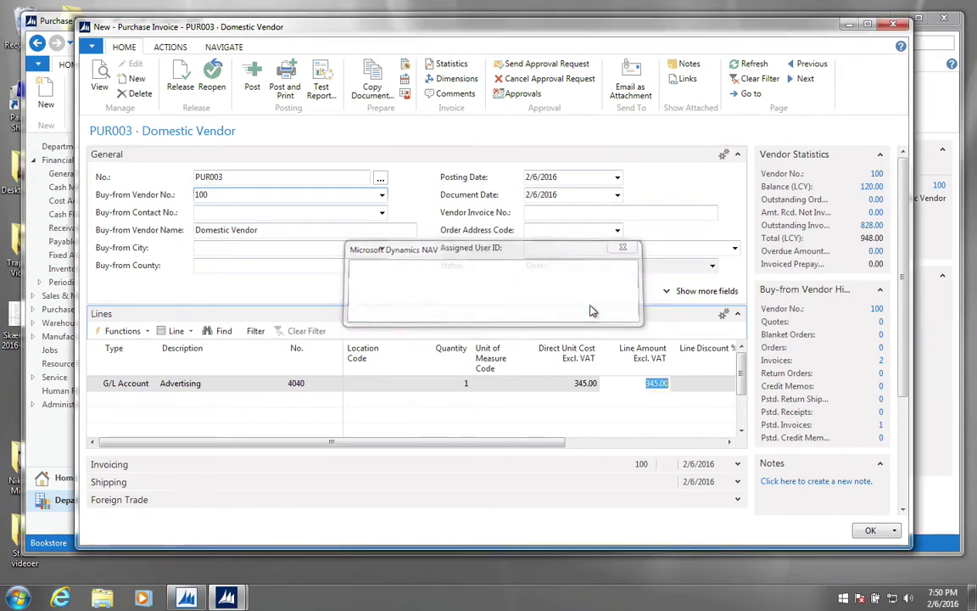
# Enter wefewfwf as the vendor invoice number and try to post the invoice again.
pyautogui.click(584, 213)
pyautogui.write('wefewfwf')
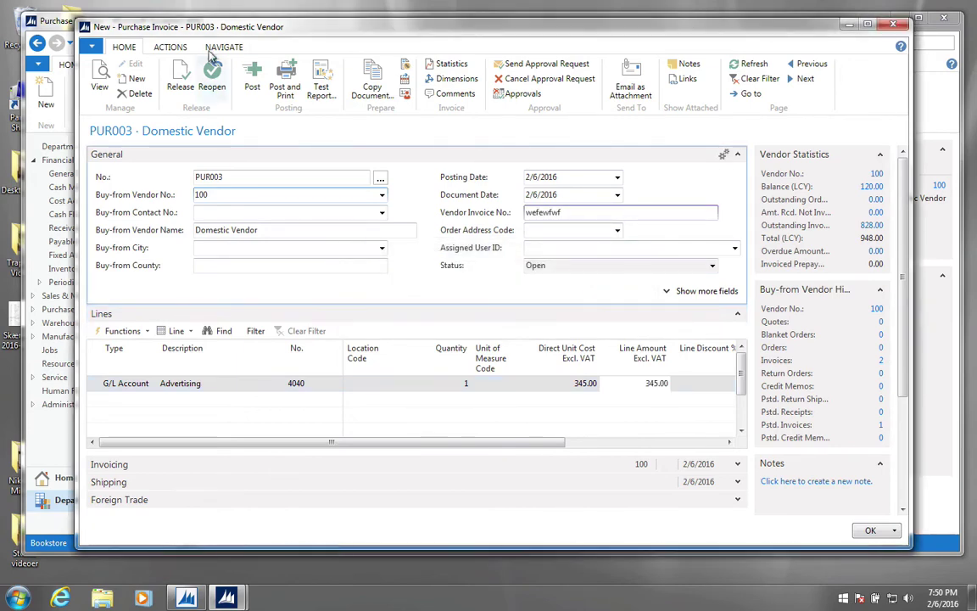
pyautogui.click(250, 79)
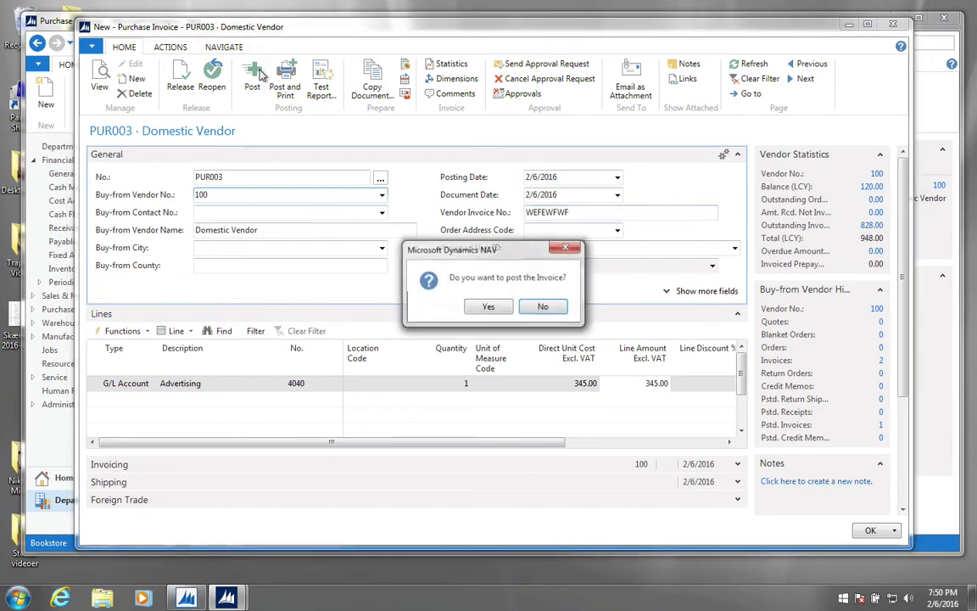
pyautogui.click(501, 310)
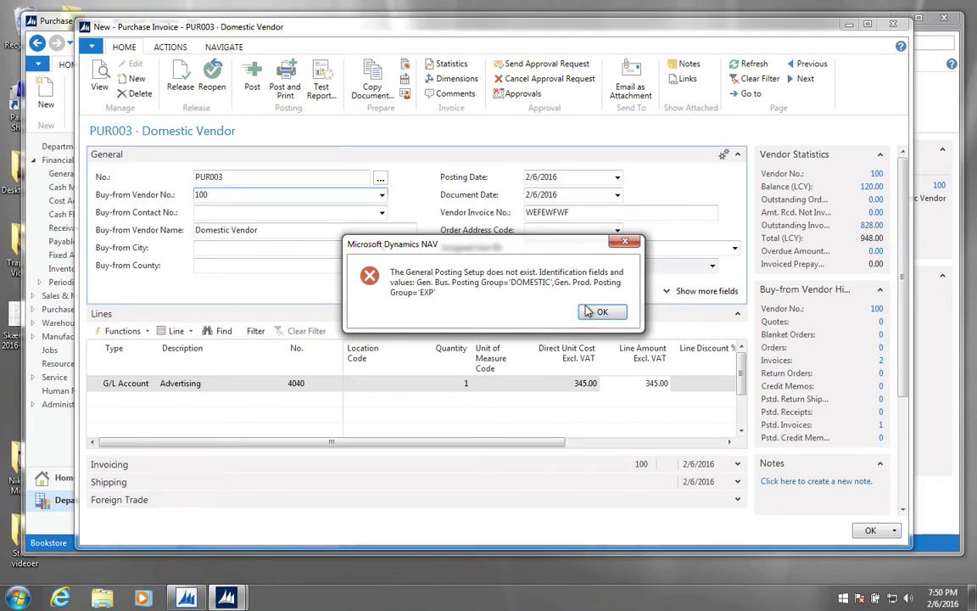
# Capture the posting error message with the Snipping Tool, and dismiss the error in Dynamics NAV.
pyautogui.click(18, 598)
pyautogui.click(71, 447)
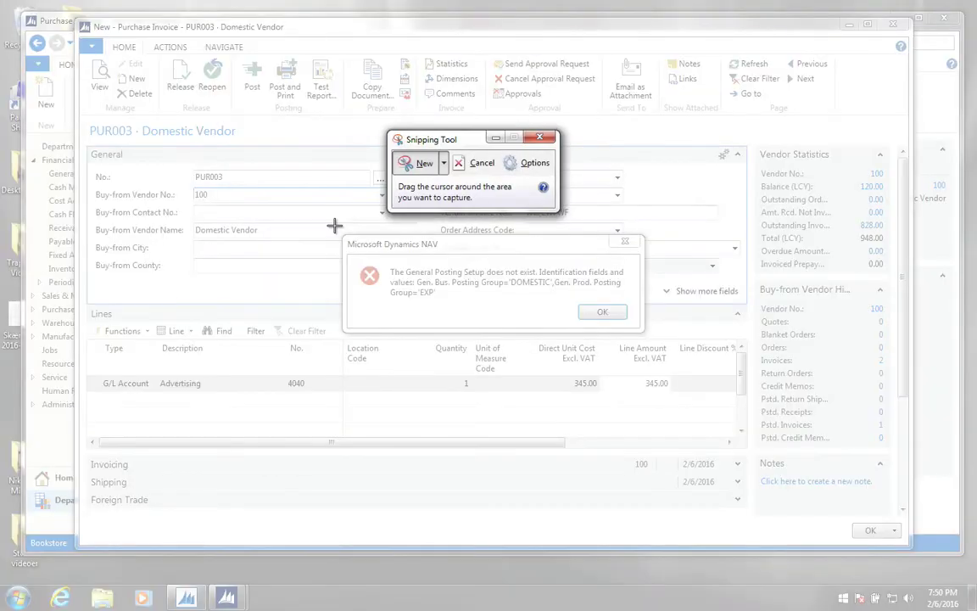
pyautogui.moveTo(335, 227); pyautogui.dragTo(657, 340)
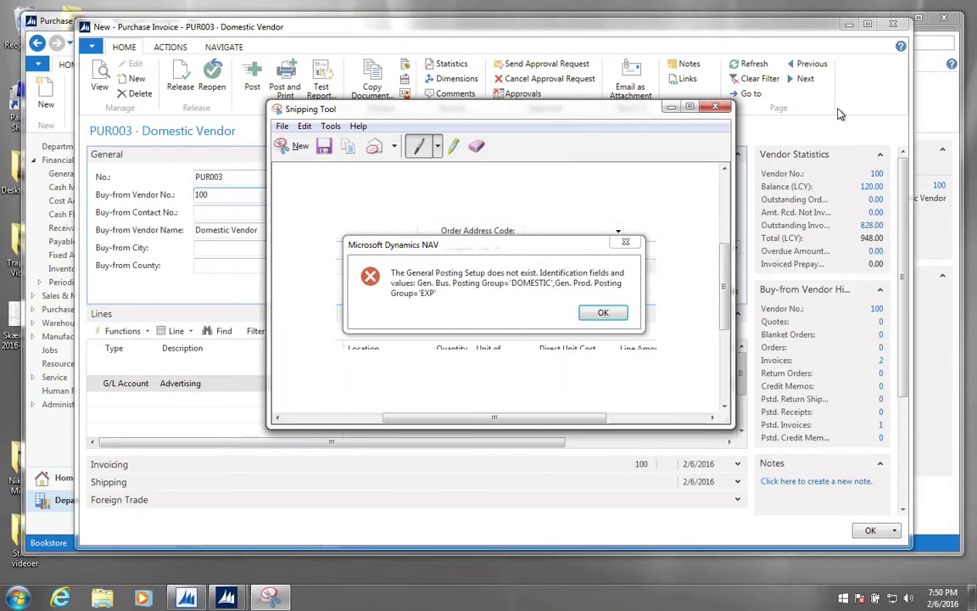
pyautogui.click(755, 136)
pyautogui.click(604, 310)
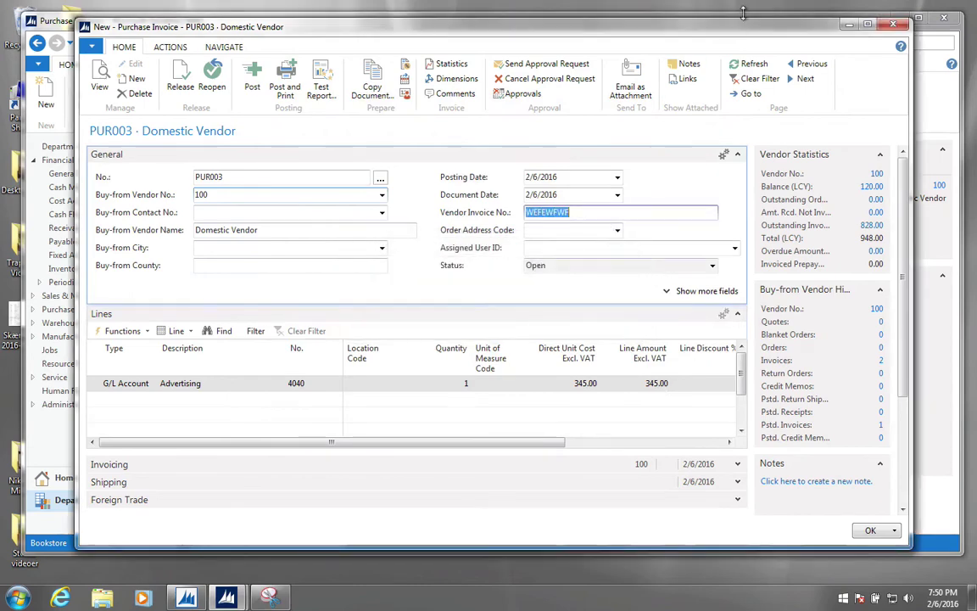
# Minimize the invoice window and search for "gen post set" to open General Posting Setup.
pyautogui.click(850, 24)
pyautogui.click(906, 42)
pyautogui.write('g')
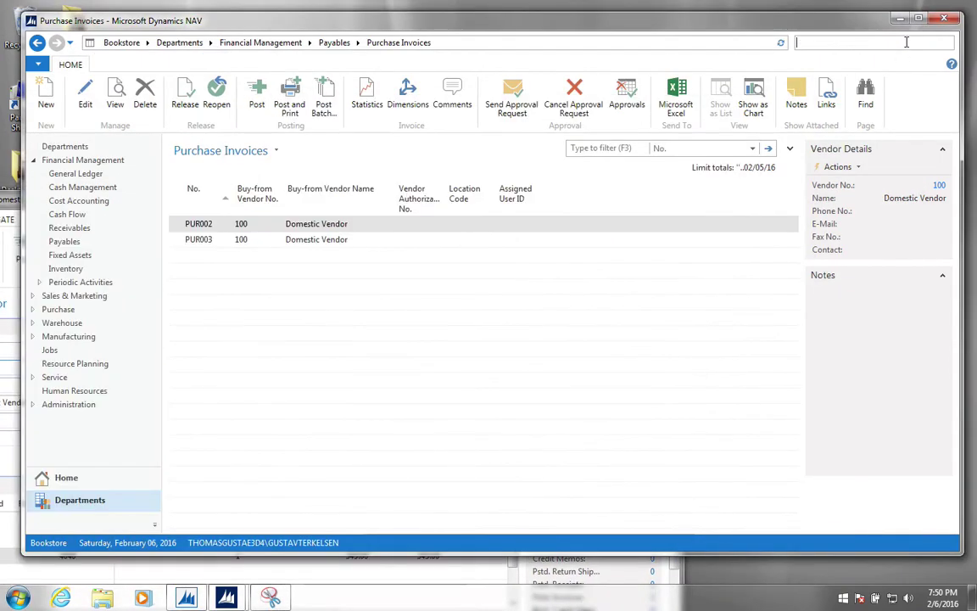
pyautogui.write('en post')
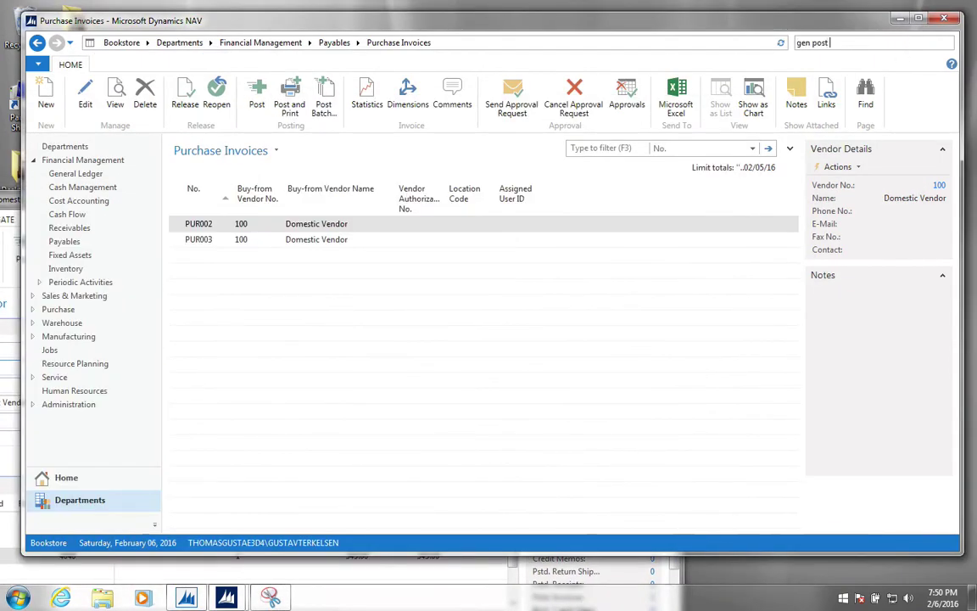
pyautogui.write(' set')
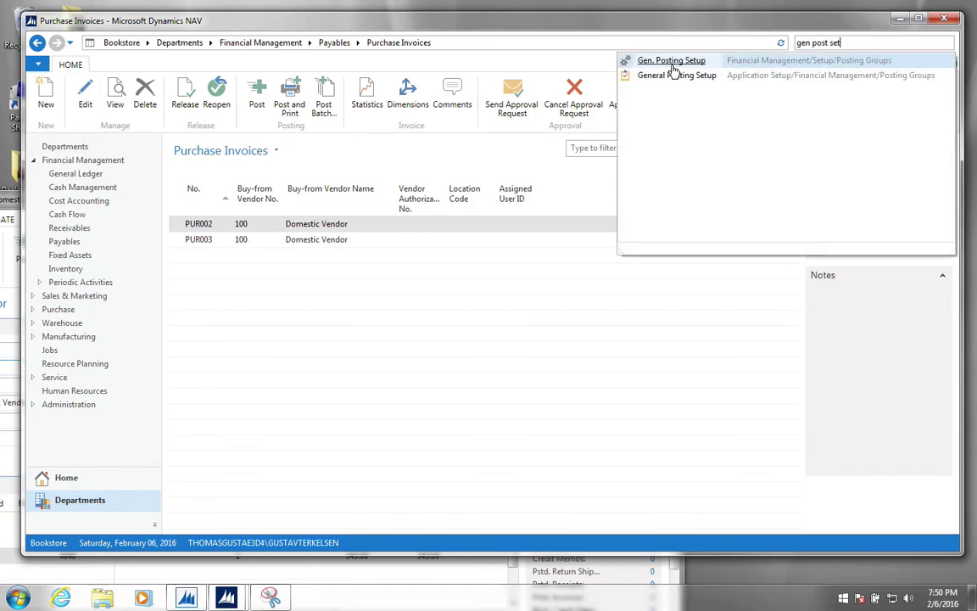
pyautogui.click(654, 73)
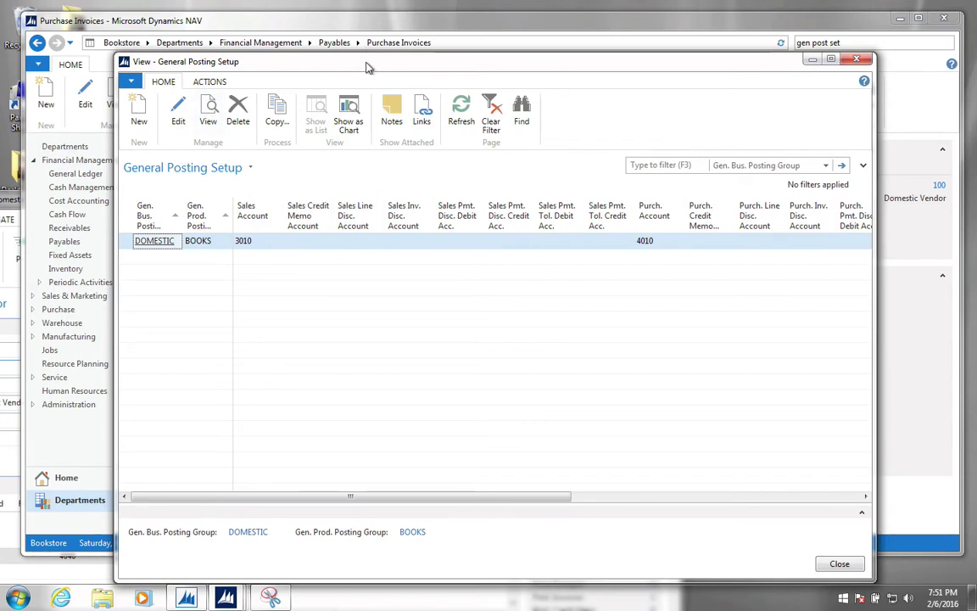
# Create a general posting setup combining business posting group DOMESTIC with product posting group EXP, leaving its accounts blank.
pyautogui.click(136, 117)
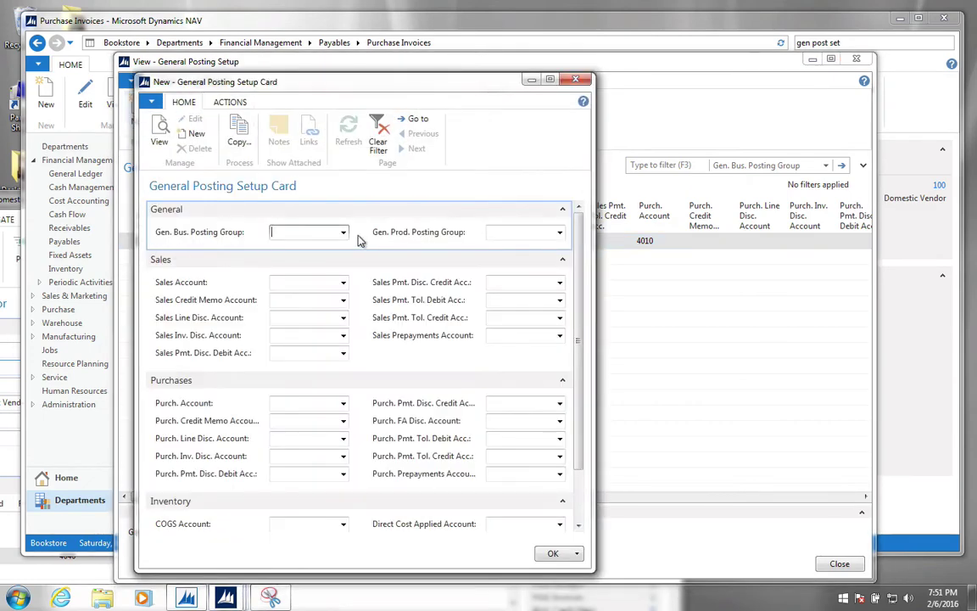
pyautogui.click(343, 233)
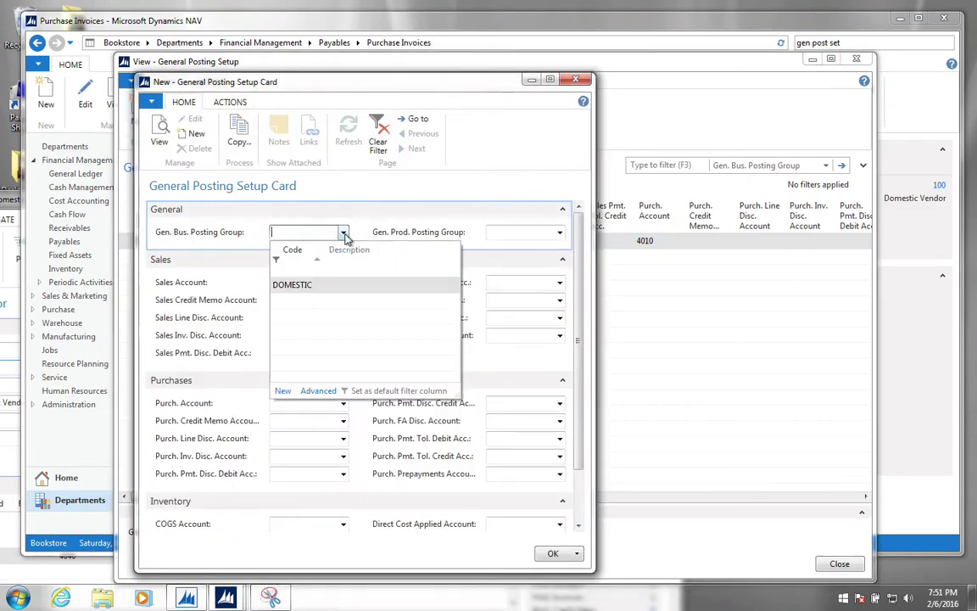
pyautogui.click(292, 283)
pyautogui.click(495, 231)
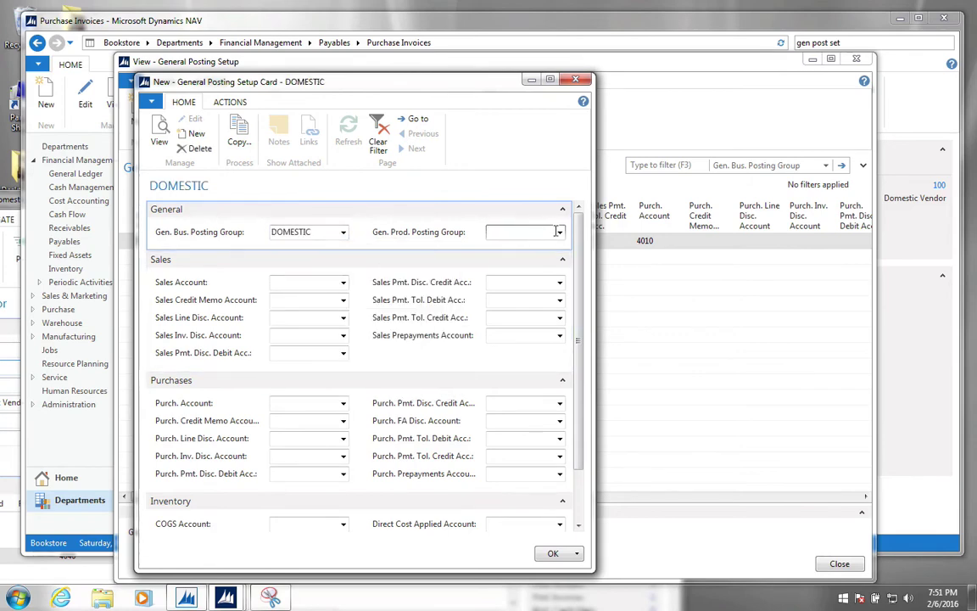
pyautogui.click(560, 233)
pyautogui.click(499, 301)
pyautogui.press('Tab')
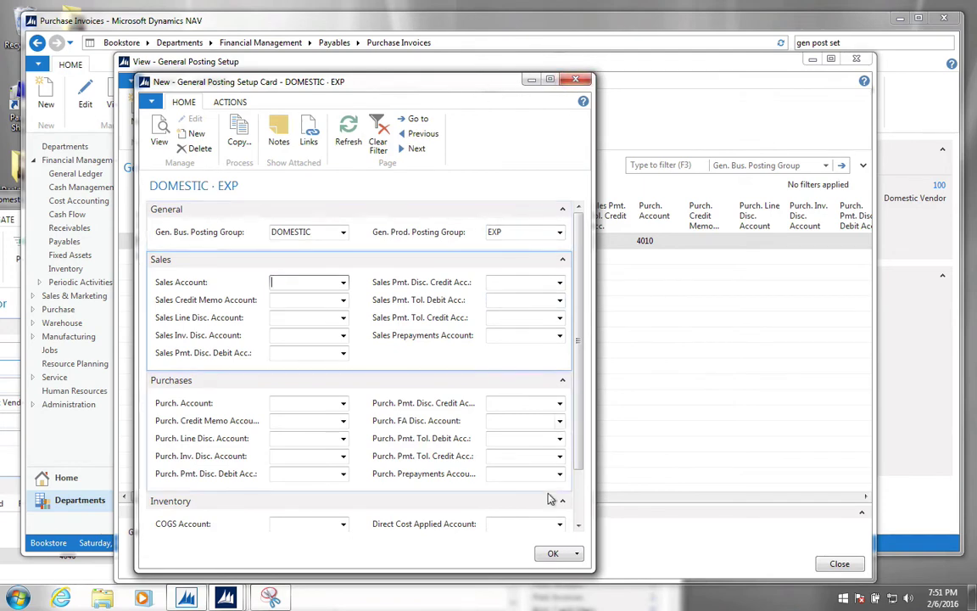
pyautogui.click(551, 556)
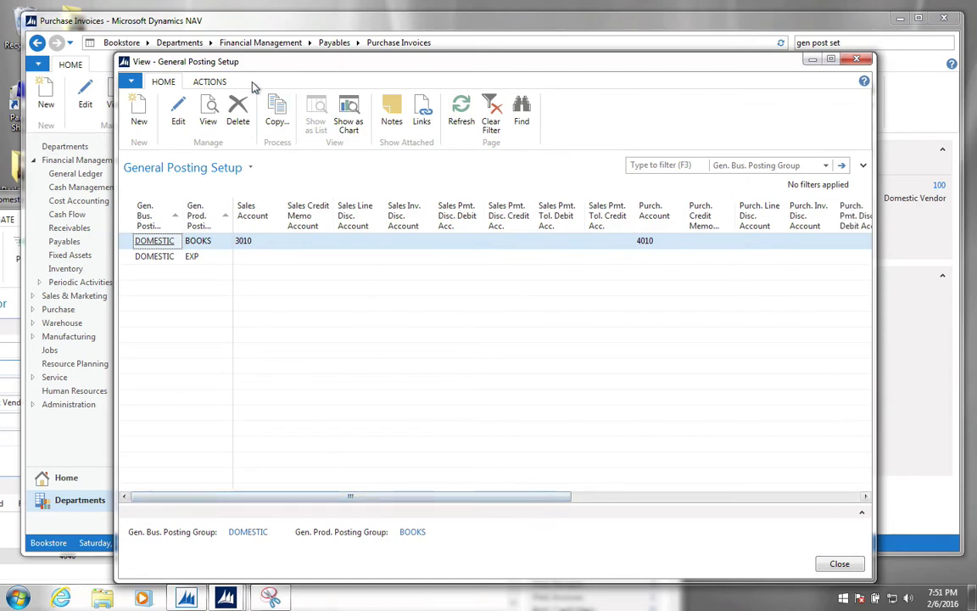
# Close General Posting Setup and bring purchase invoice PUR003 back into full view.
pyautogui.moveTo(251, 61); pyautogui.dragTo(315, 108)
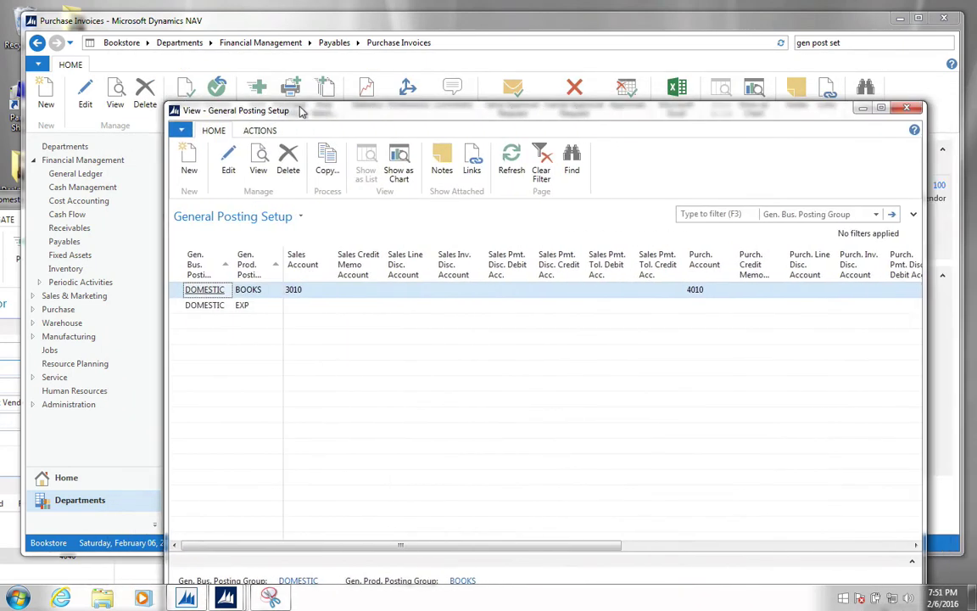
pyautogui.click(903, 109)
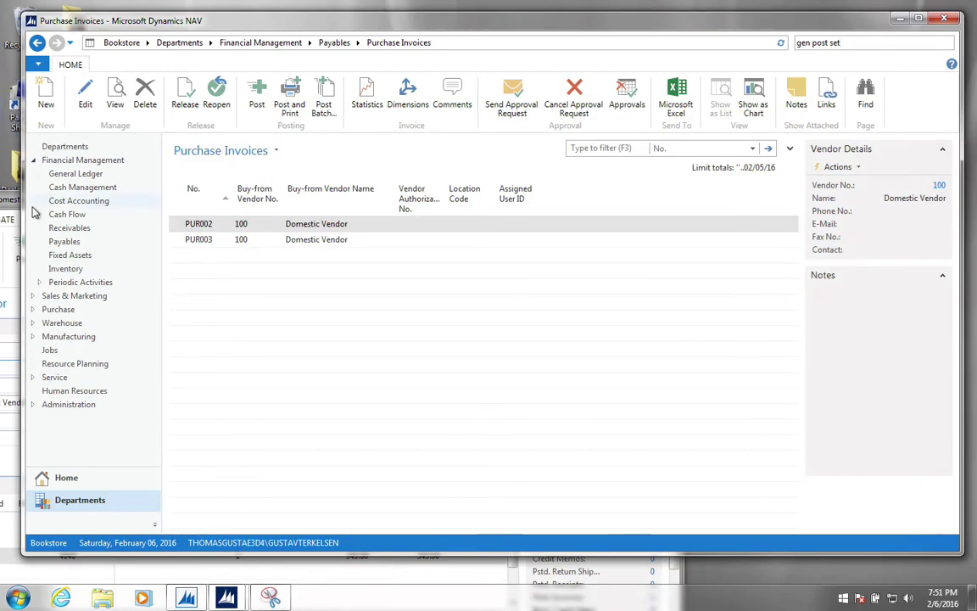
pyautogui.doubleClick(198, 239)
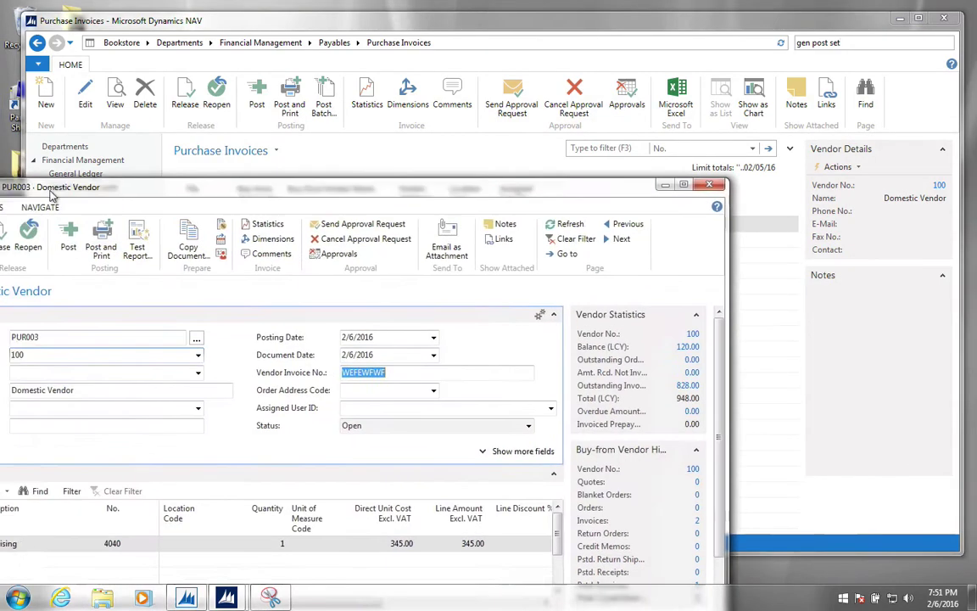
pyautogui.moveTo(277, 58); pyautogui.dragTo(244, 35)
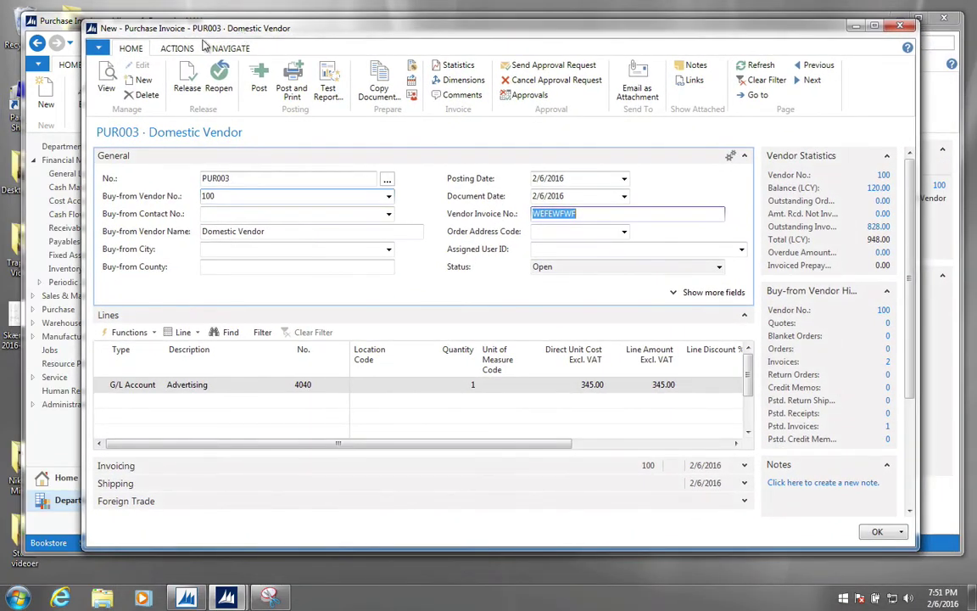
# Post purchase invoice PUR003 for the domestic vendor and confirm the posting.
pyautogui.click(259, 80)
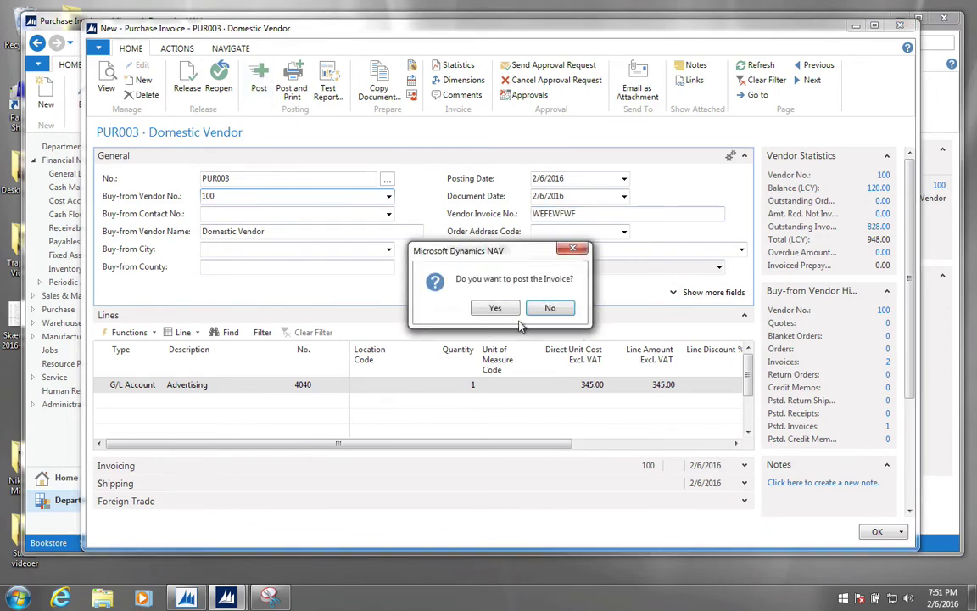
pyautogui.click(500, 307)
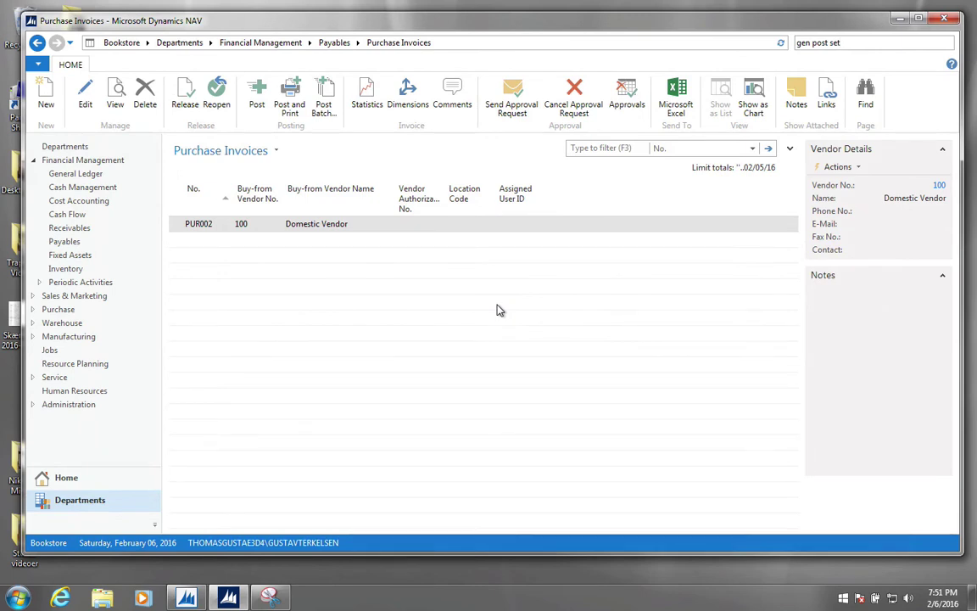
# Search for "gen post set", open General Posting Setup to review the DOMESTIC and EXP combination, and close the page.
pyautogui.click(826, 39)
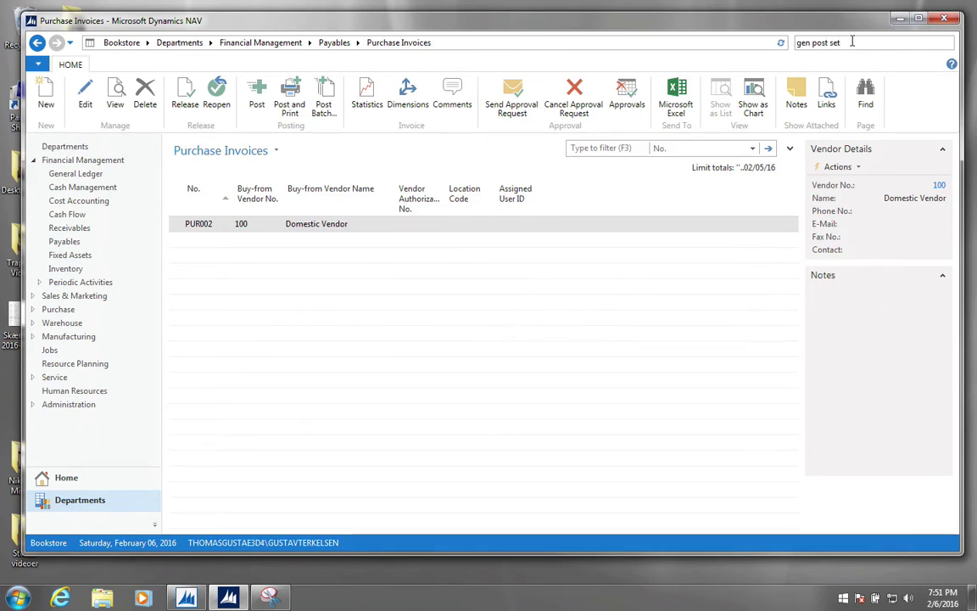
pyautogui.moveTo(840, 42); pyautogui.dragTo(720, 43)
pyautogui.write('gen ')
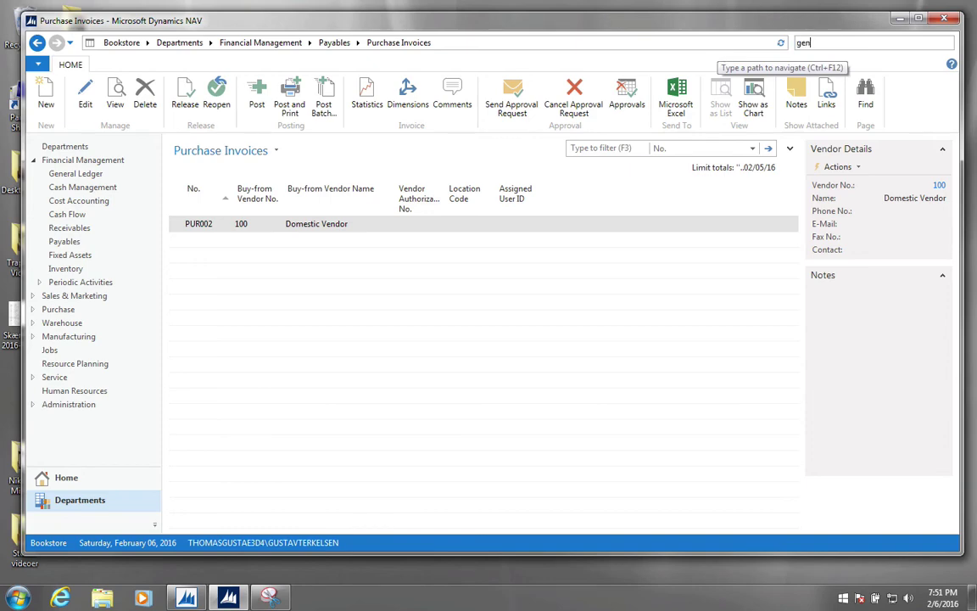
pyautogui.write('post set')
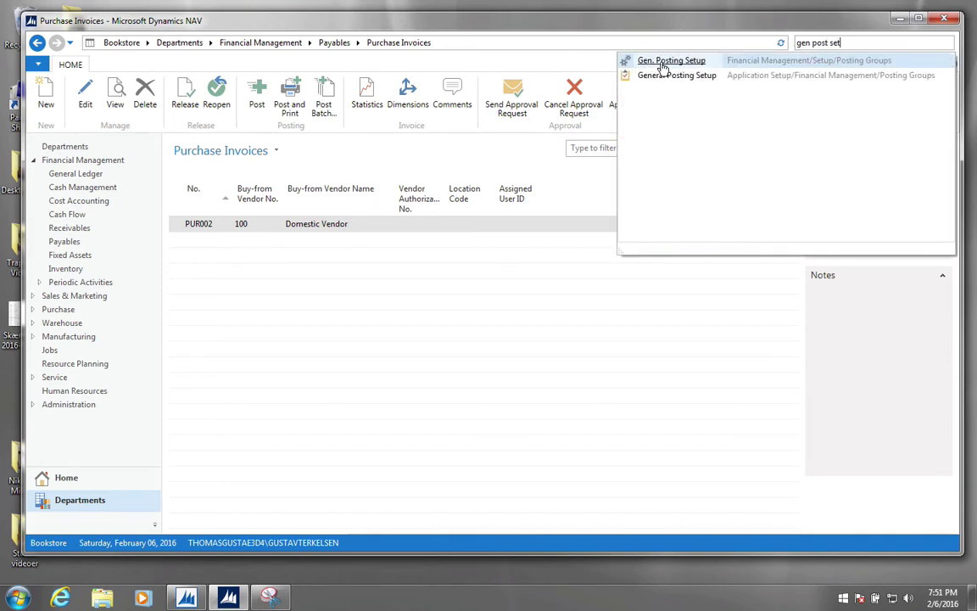
pyautogui.press('Return')
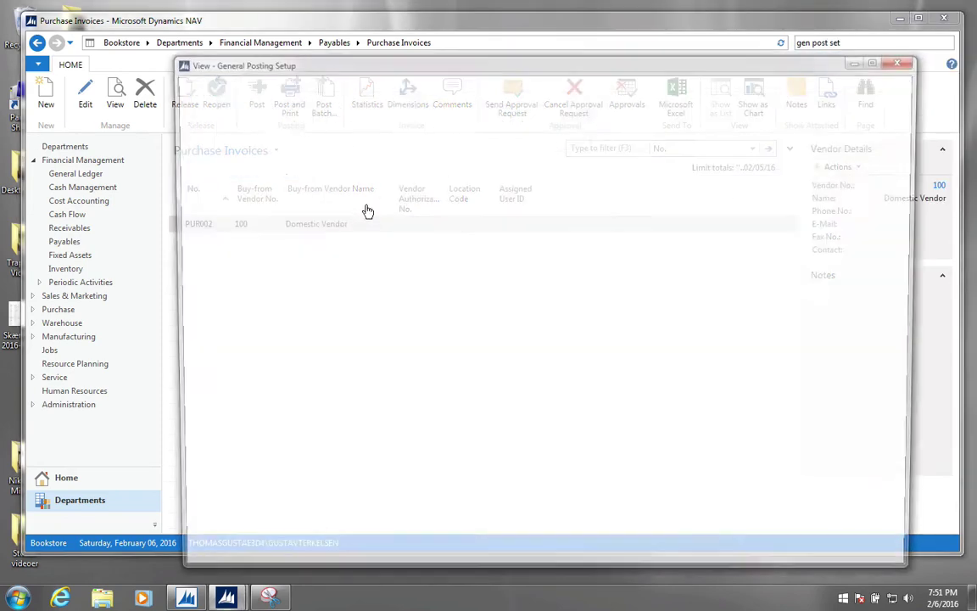
pyautogui.click(204, 257)
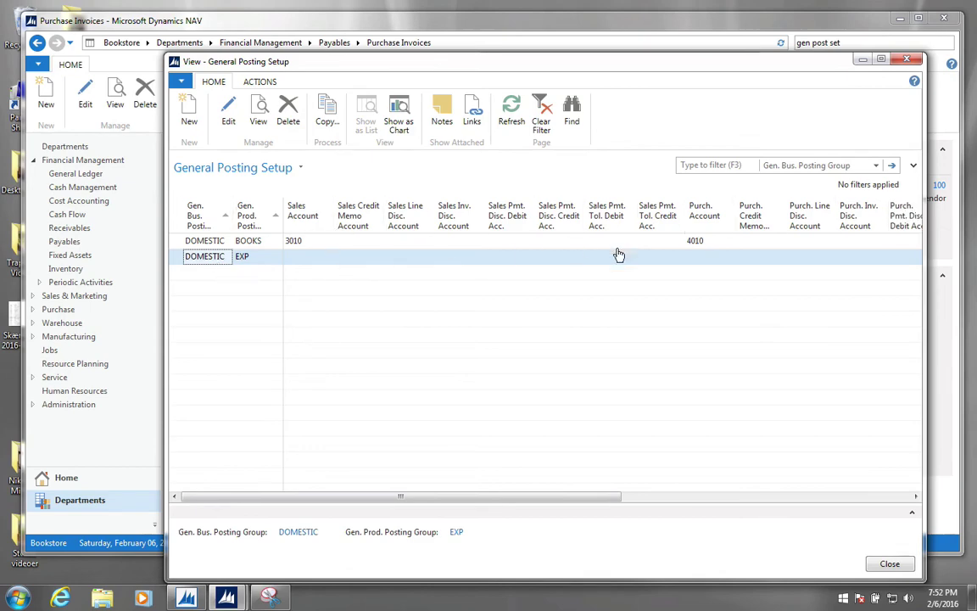
pyautogui.click(909, 60)
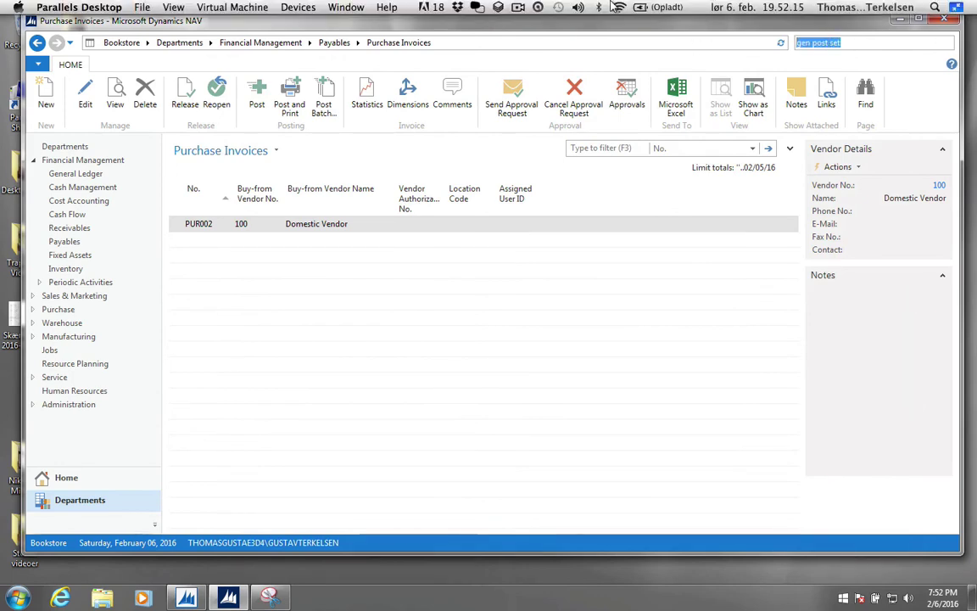
# Search for "po pur inv", go to Posted Purchase Invoices under Payables history, and open invoice PUR003.
pyautogui.write('po pur inv')
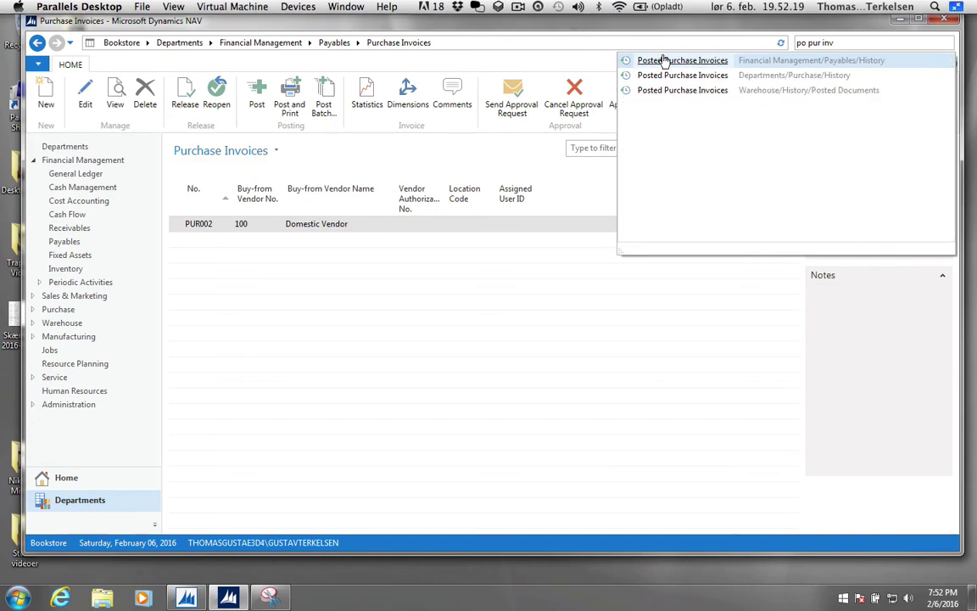
pyautogui.click(633, 60)
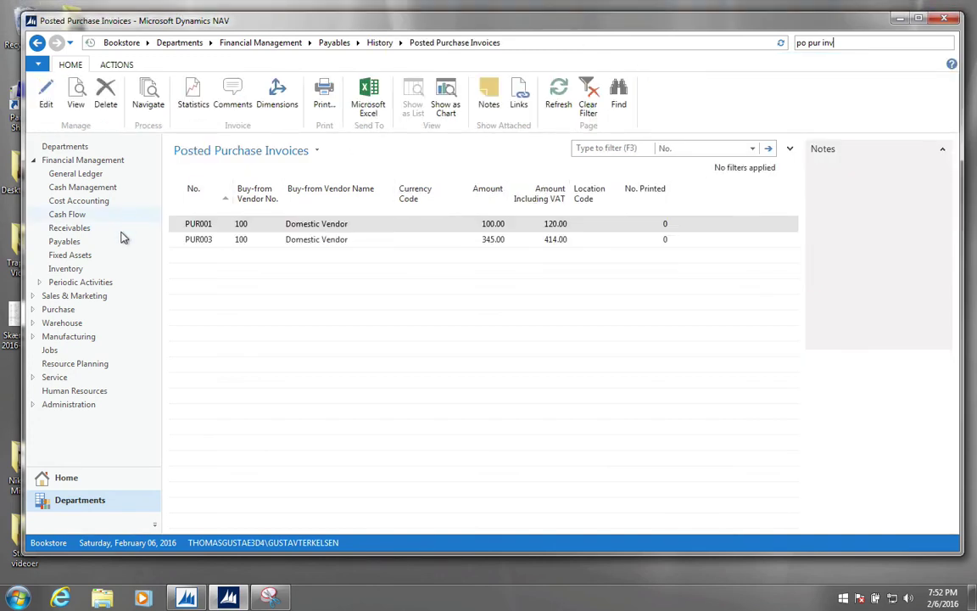
pyautogui.click(203, 241)
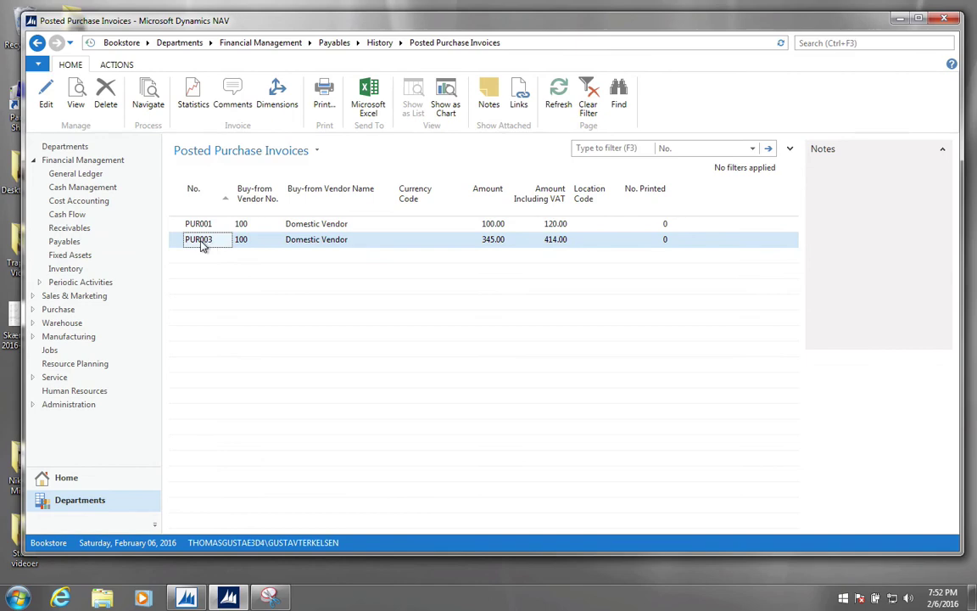
pyautogui.doubleClick(329, 241)
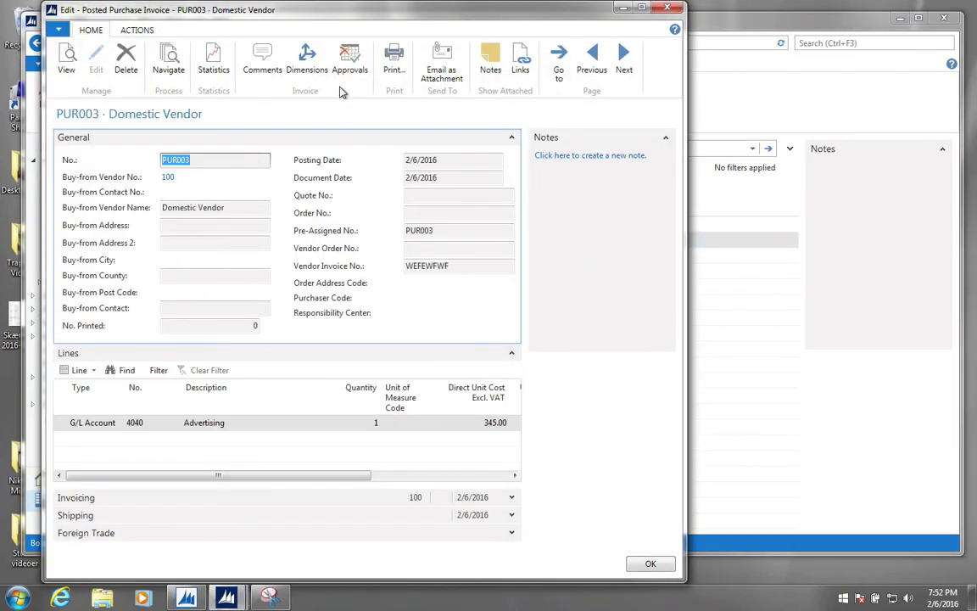
# Navigate from the posted invoice to its related G/L entries, review the account lines, and close the entries.
pyautogui.click(169, 61)
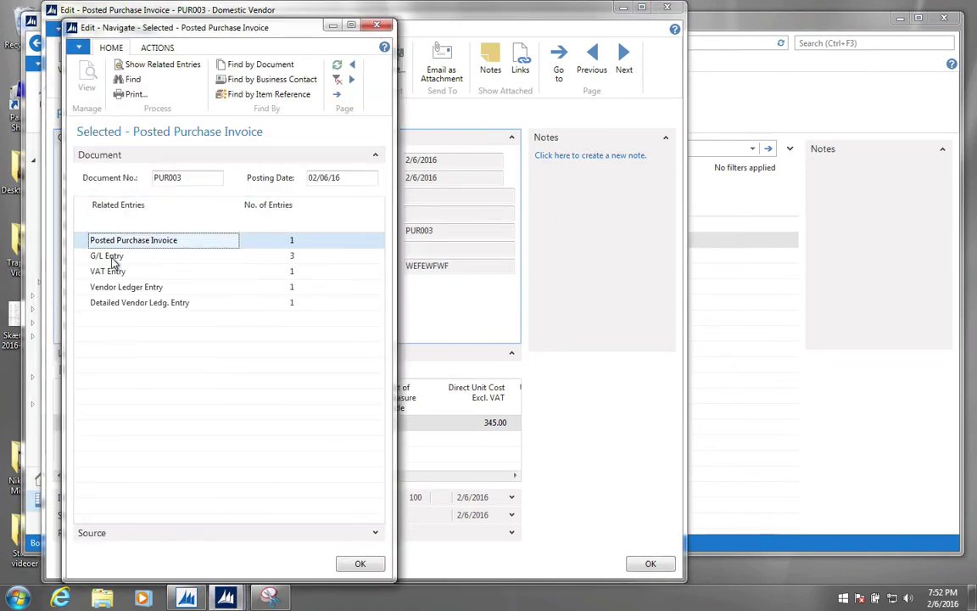
pyautogui.click(291, 256)
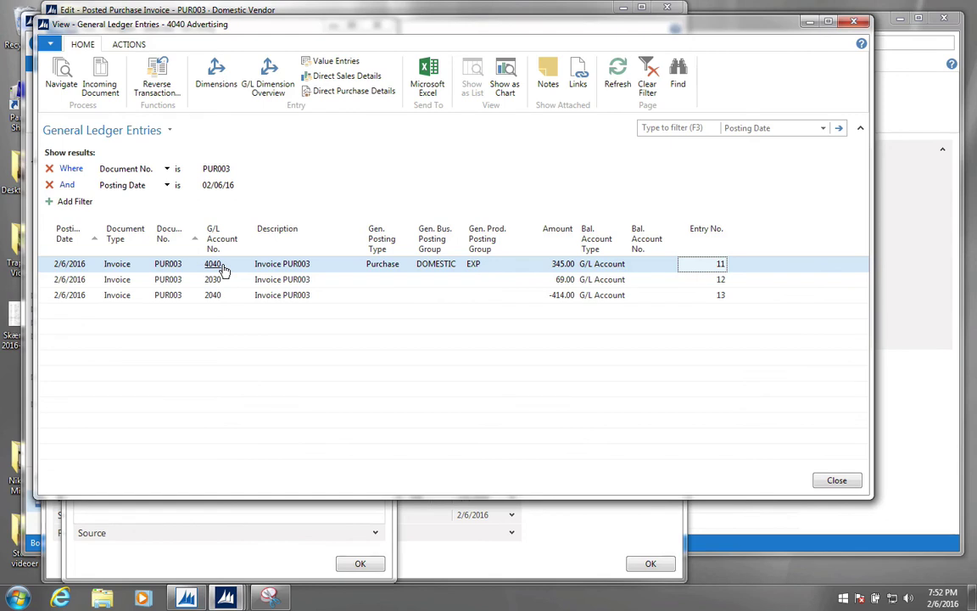
pyautogui.click(44, 296)
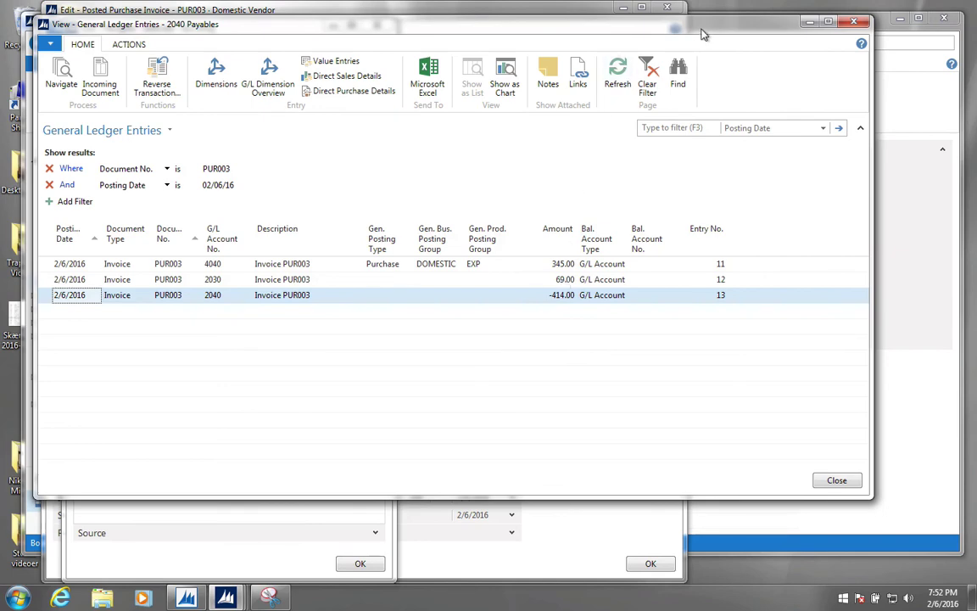
pyautogui.click(854, 21)
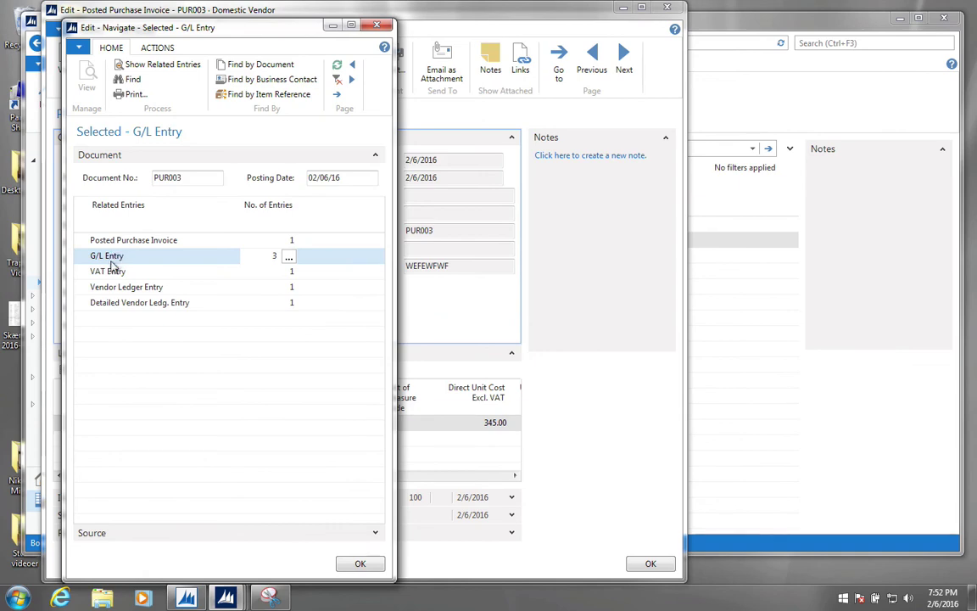
# Examine the vendor ledger entry related to posted invoice PUR003 and close its window.
pyautogui.click(290, 288)
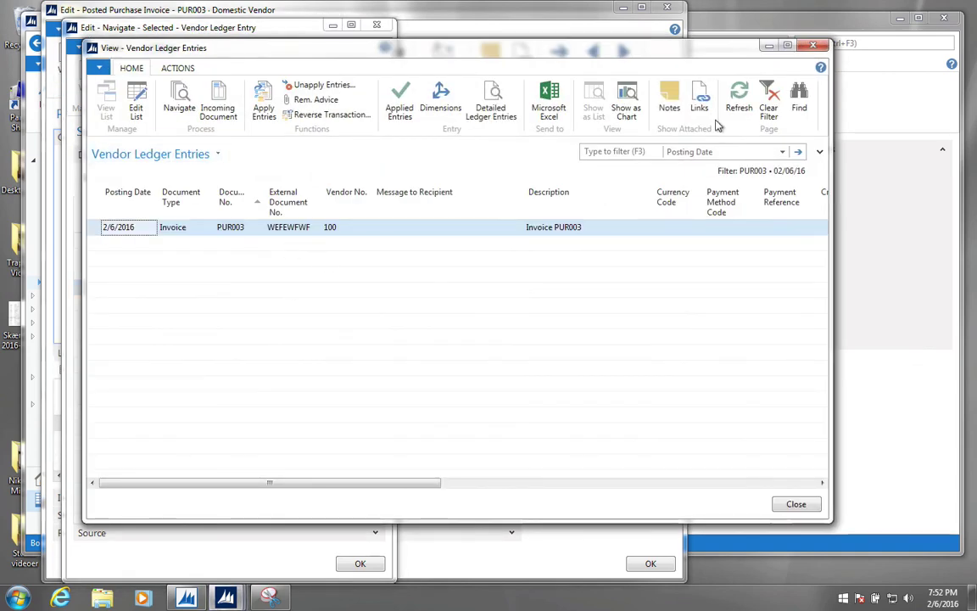
pyautogui.click(731, 32)
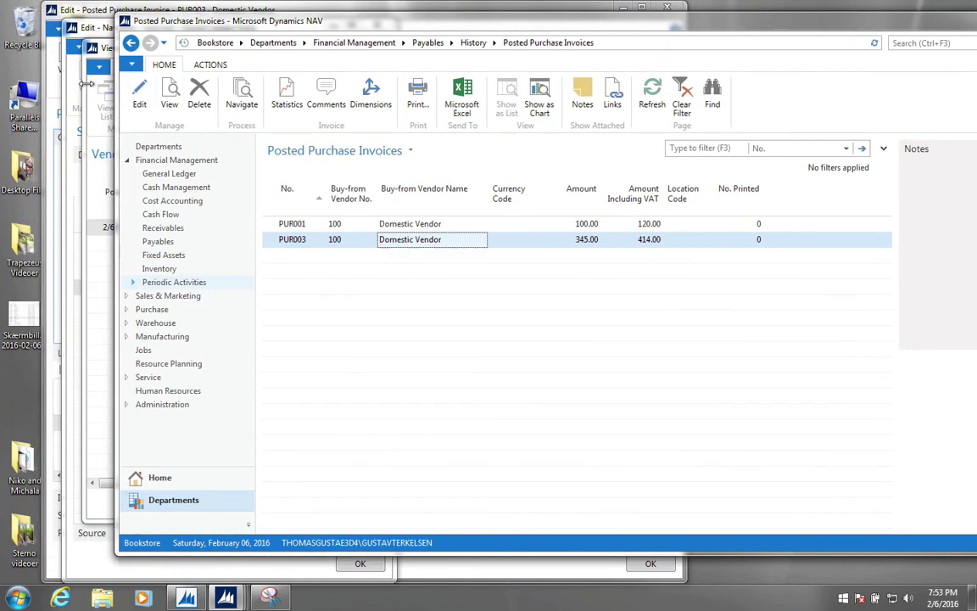
pyautogui.click(77, 75)
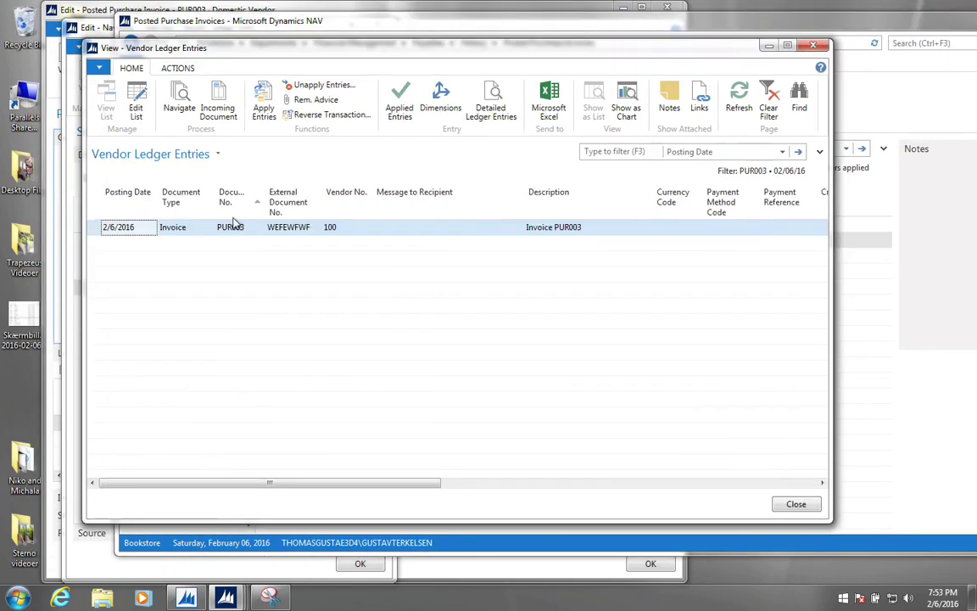
pyautogui.click(813, 45)
# Close the Navigate window and posted invoice PUR003 to return to the Posted Purchase Invoices list.
pyautogui.click(77, 195)
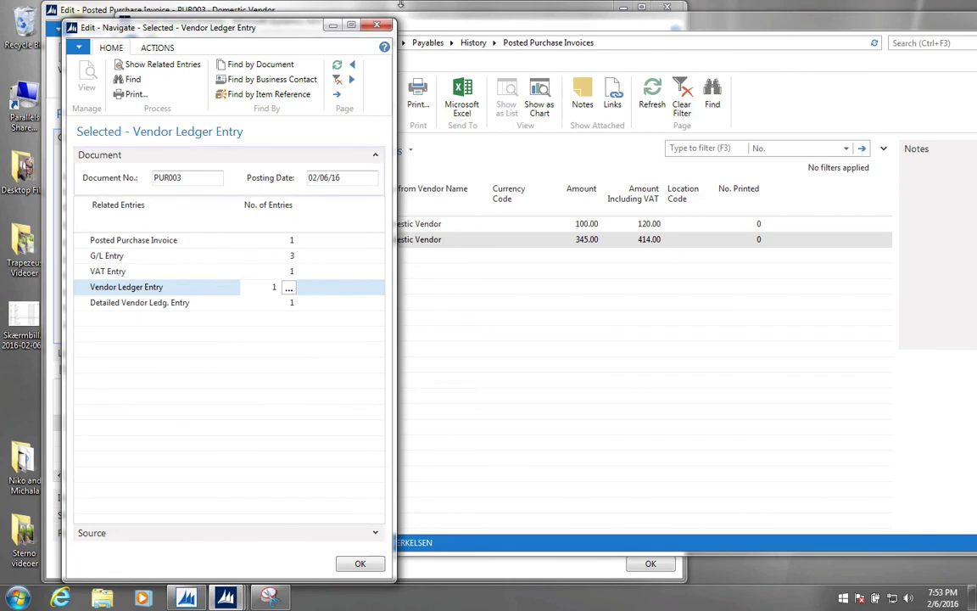
pyautogui.click(383, 28)
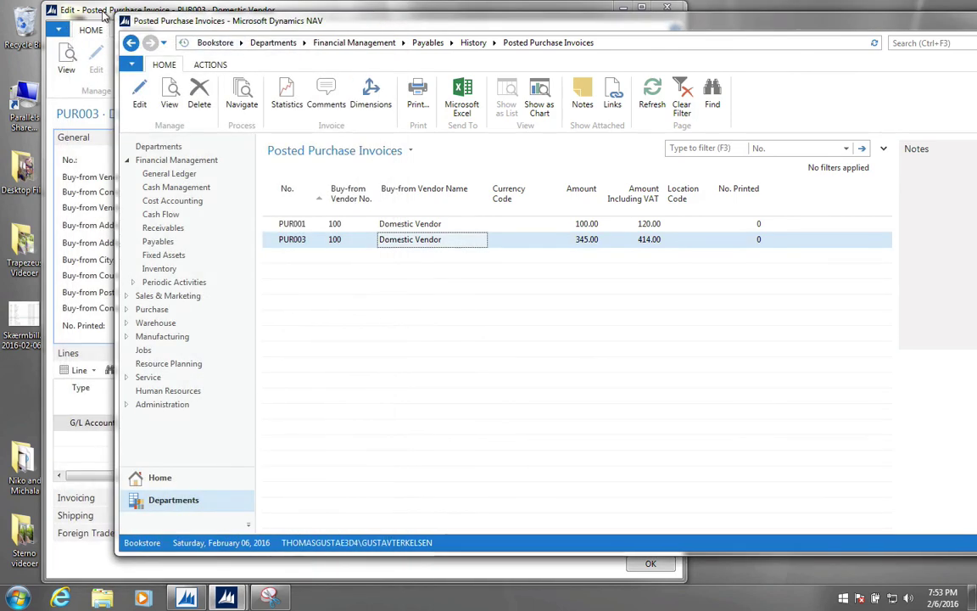
pyautogui.click(105, 13)
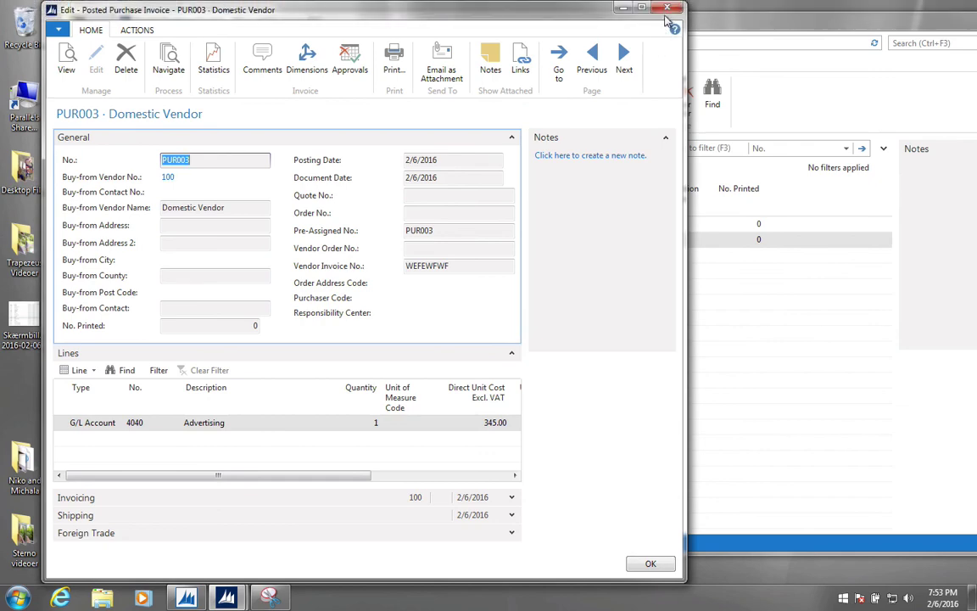
pyautogui.click(671, 11)
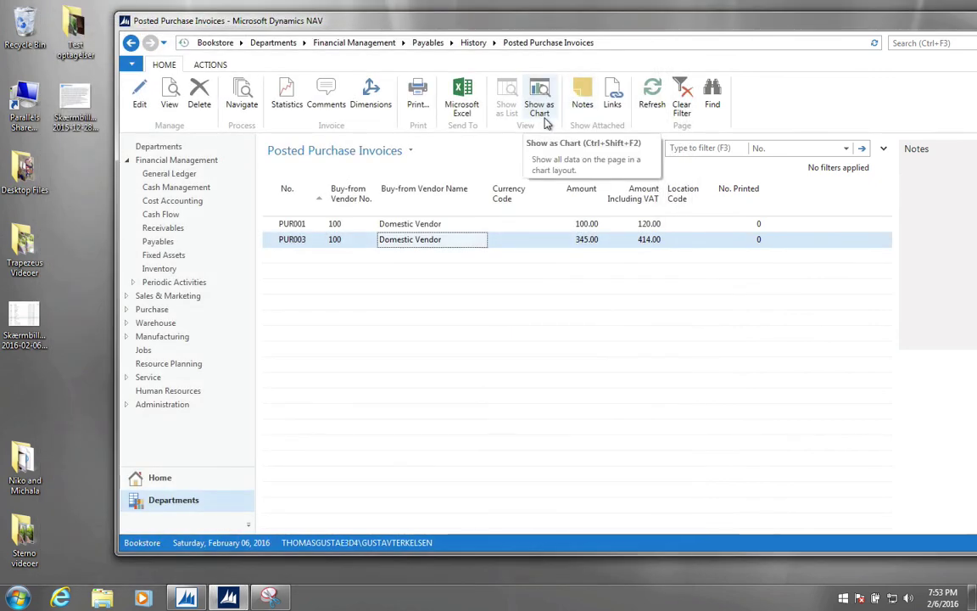